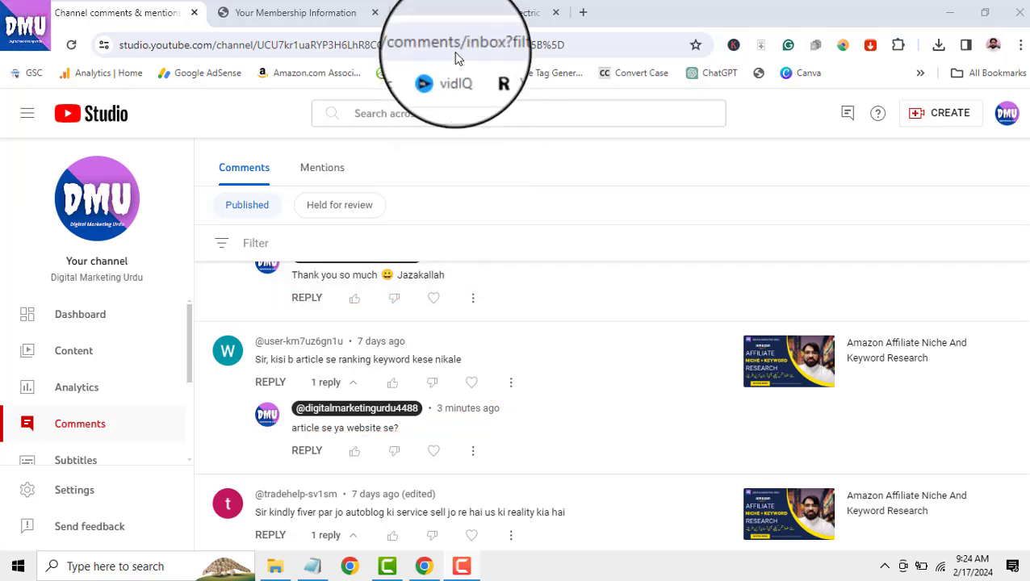
# Switch to the open Rider Guide site and copy its riderguide.com address.
pyautogui.click(464, 12)
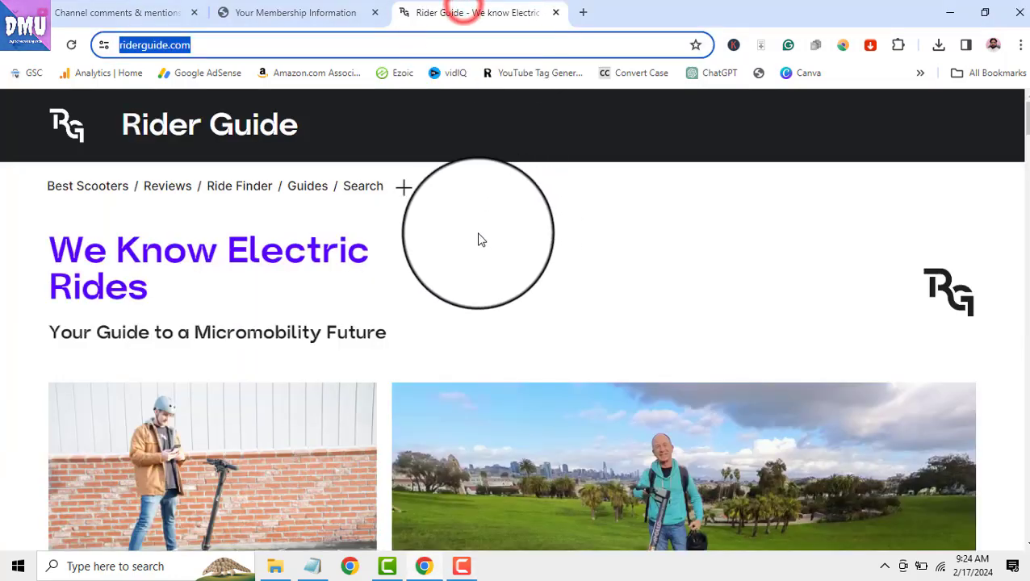
pyautogui.rightClick(173, 50)
pyautogui.click(228, 190)
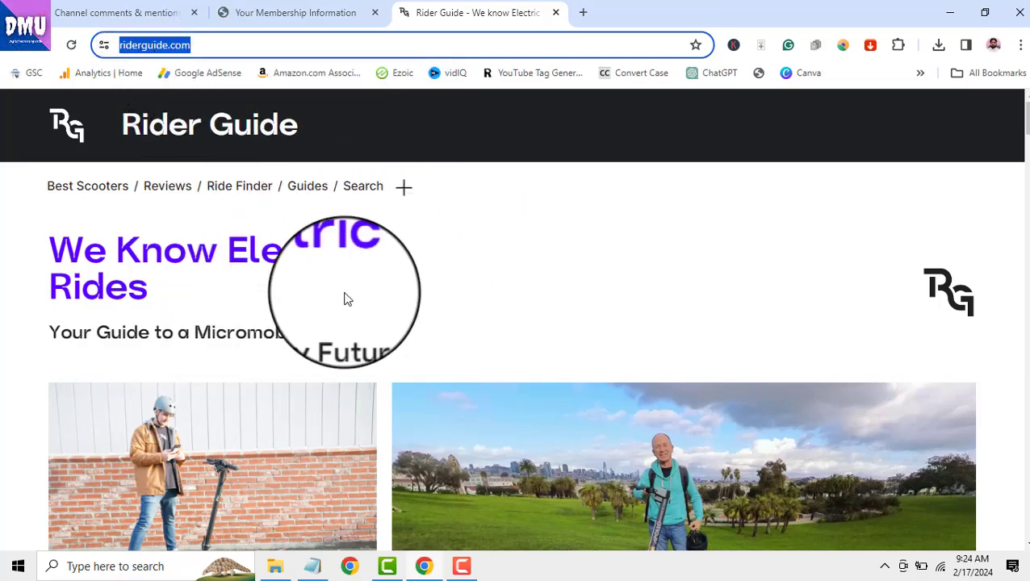
# Launch SEMrush Guru 2 from the membership page's active resources and go to Domain Overview.
pyautogui.click(306, 12)
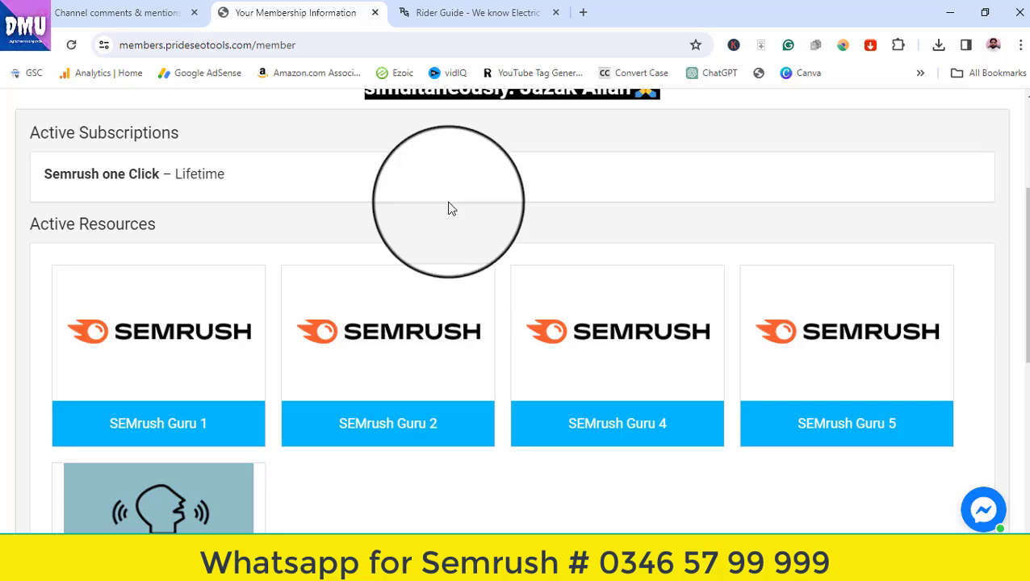
pyautogui.scroll(-2, 450, 208)
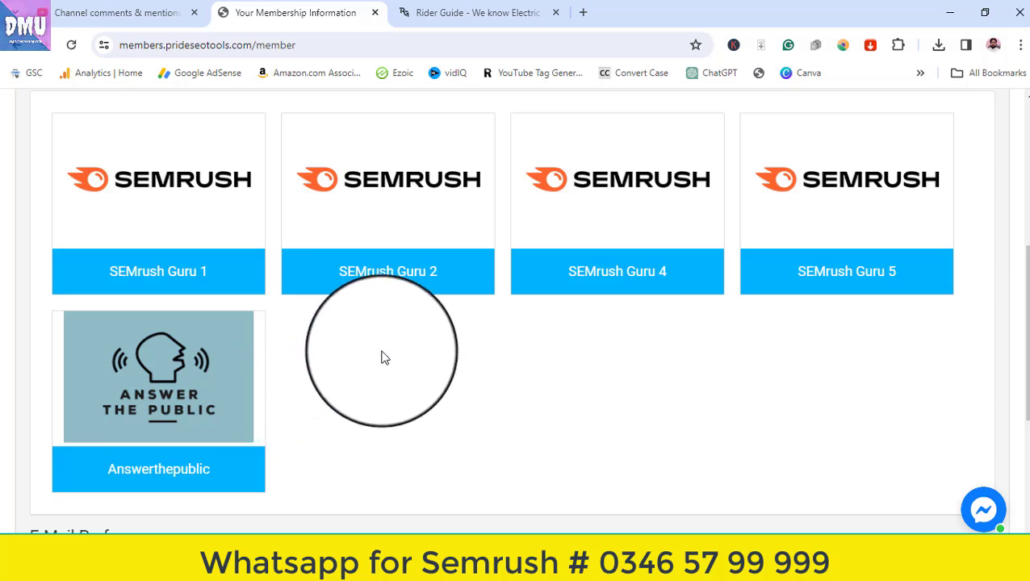
pyautogui.click(410, 282)
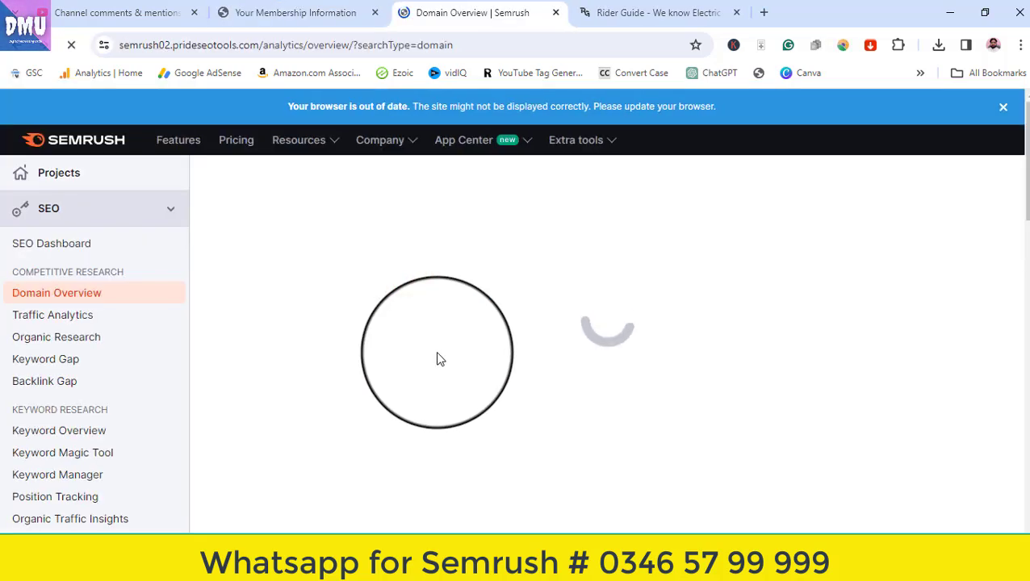
pyautogui.click(86, 303)
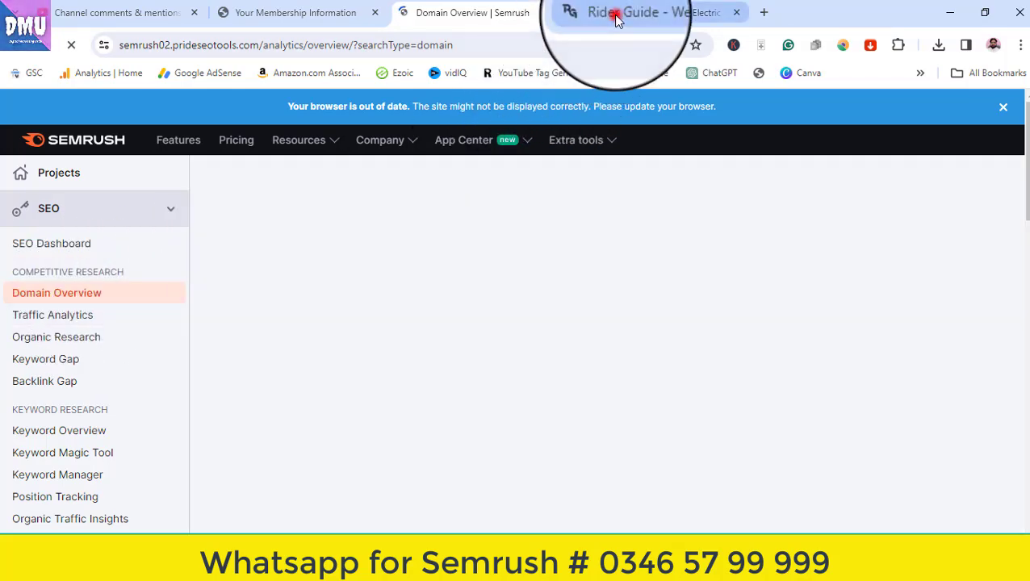
pyautogui.click(617, 13)
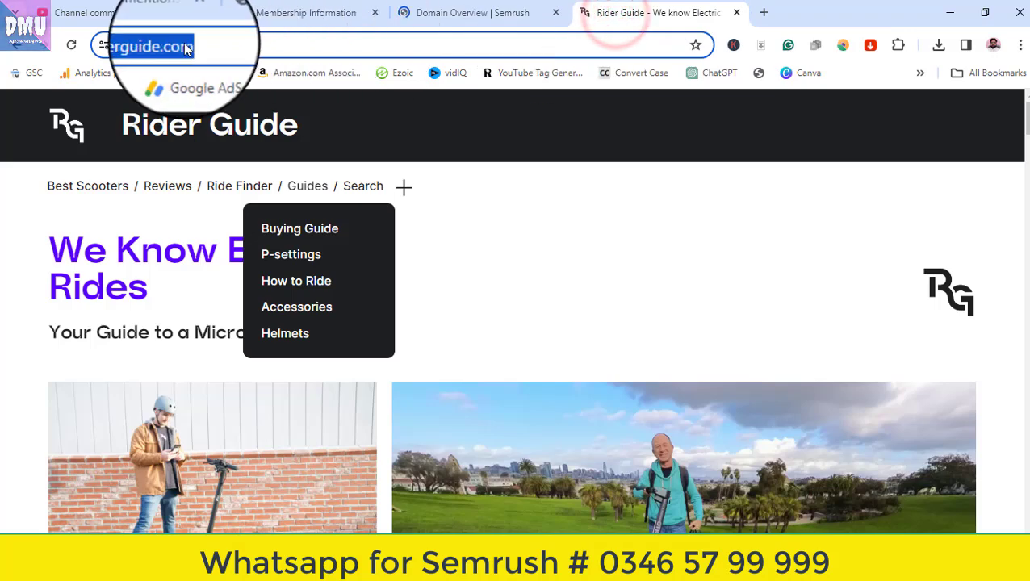
pyautogui.rightClick(184, 45)
pyautogui.click(249, 186)
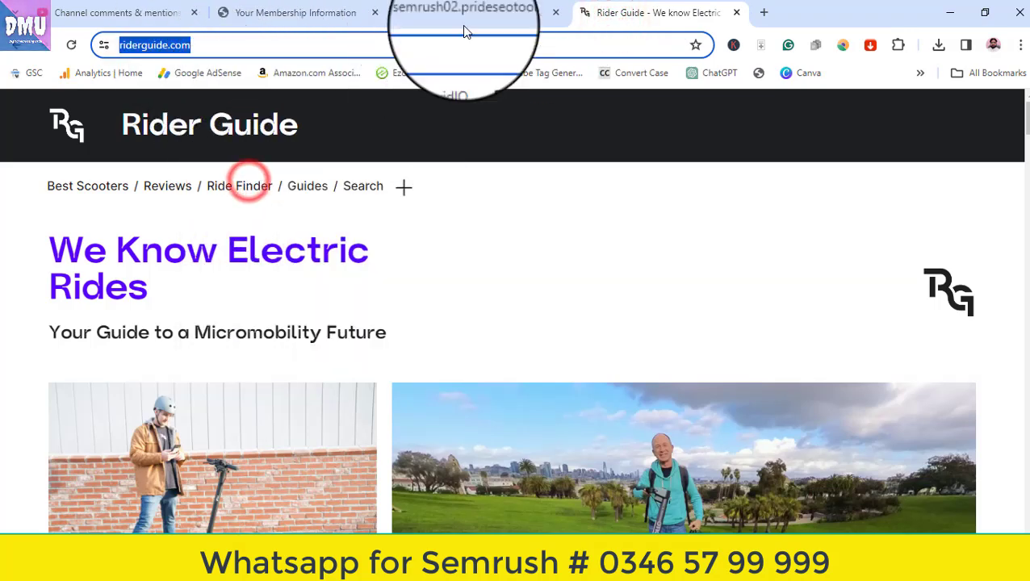
pyautogui.click(476, 9)
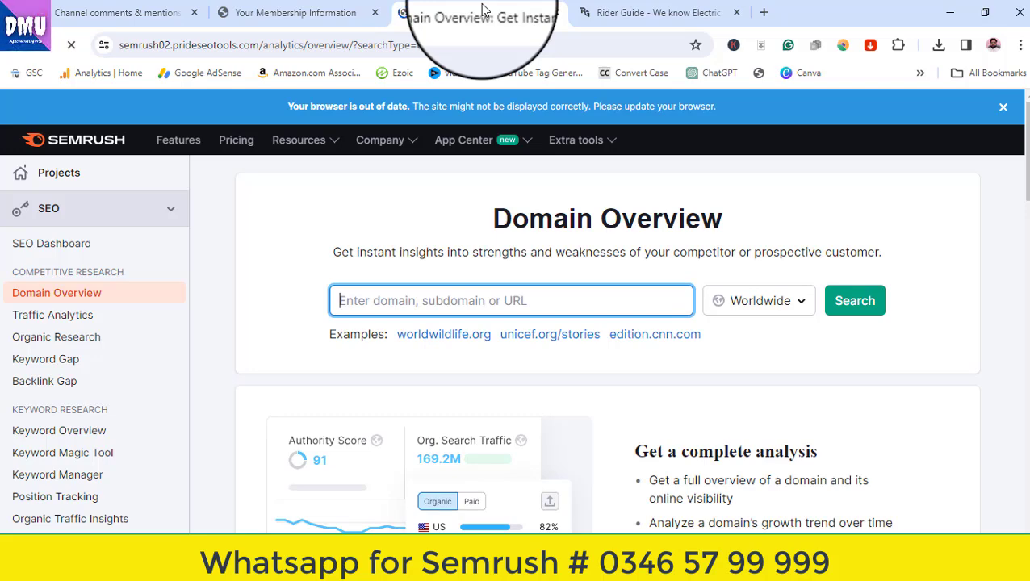
pyautogui.rightClick(554, 301)
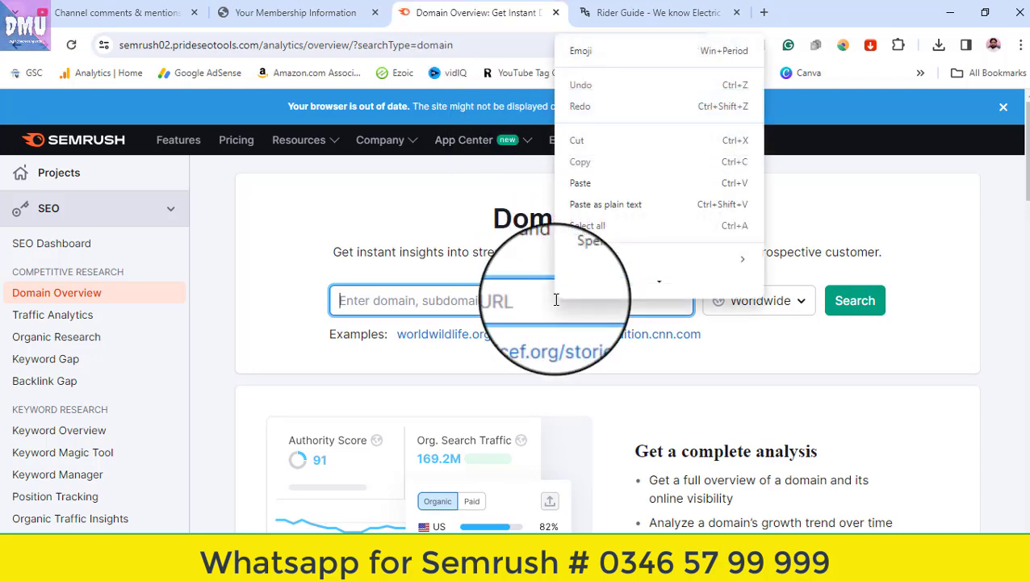
pyautogui.click(575, 184)
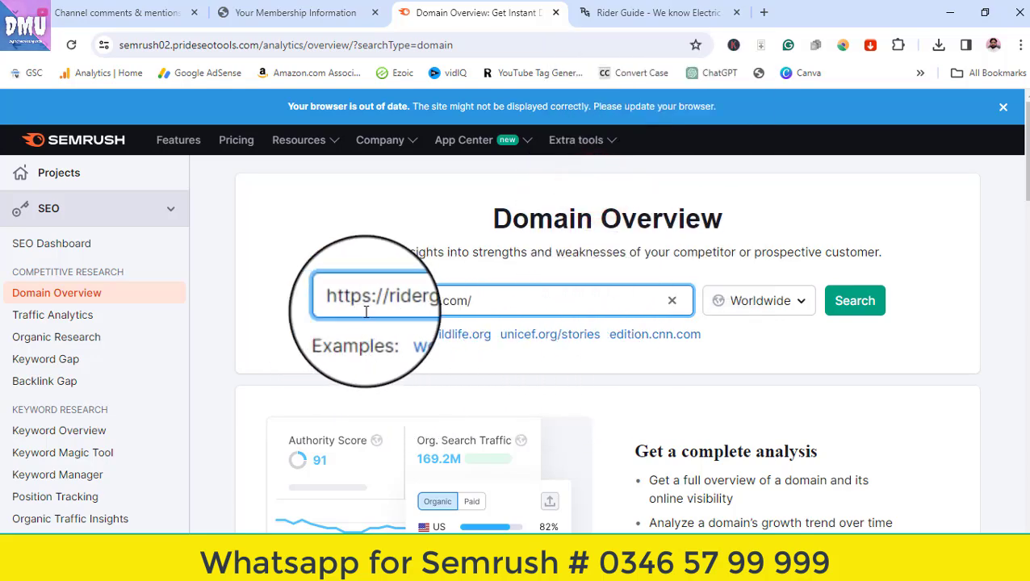
pyautogui.click(856, 311)
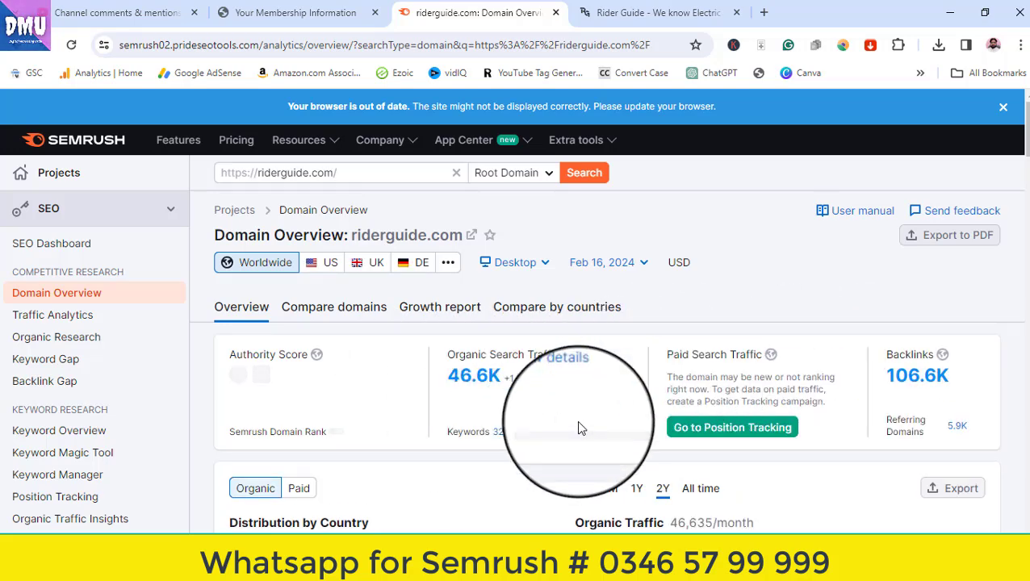
# Open the detailed report behind the Top Organic Keywords table in the riderguide.com overview.
pyautogui.scroll(-3, 556, 423)
pyautogui.scroll(-7, 552, 424)
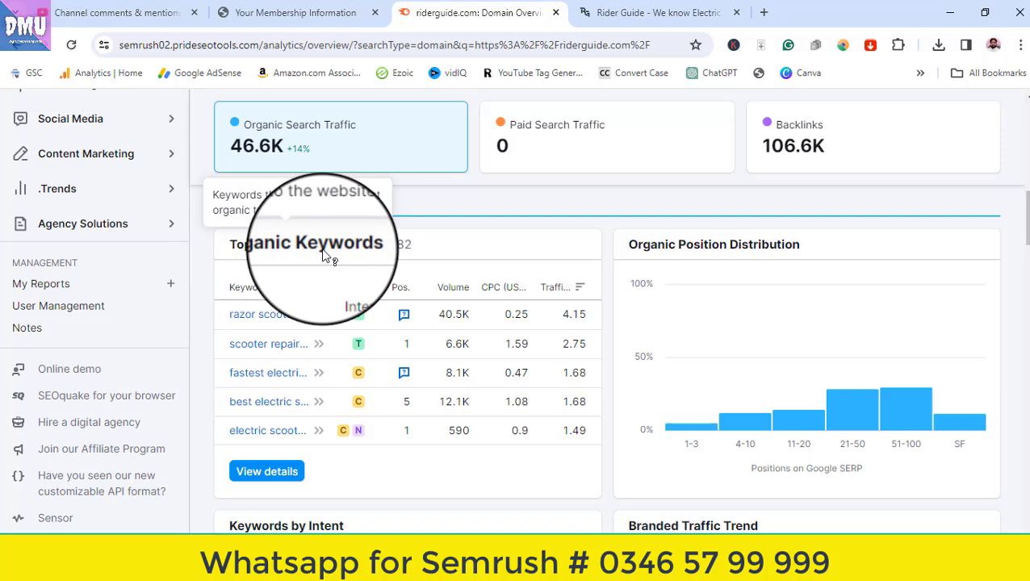
pyautogui.click(284, 477)
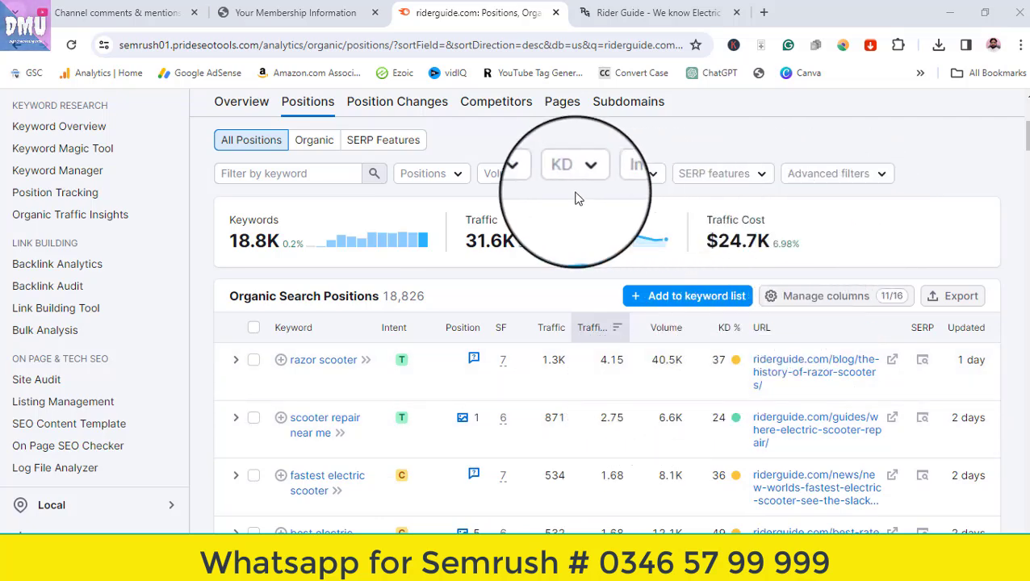
# Filter the organic search positions with an advanced condition that includes keywords containing "best".
pyautogui.click(646, 185)
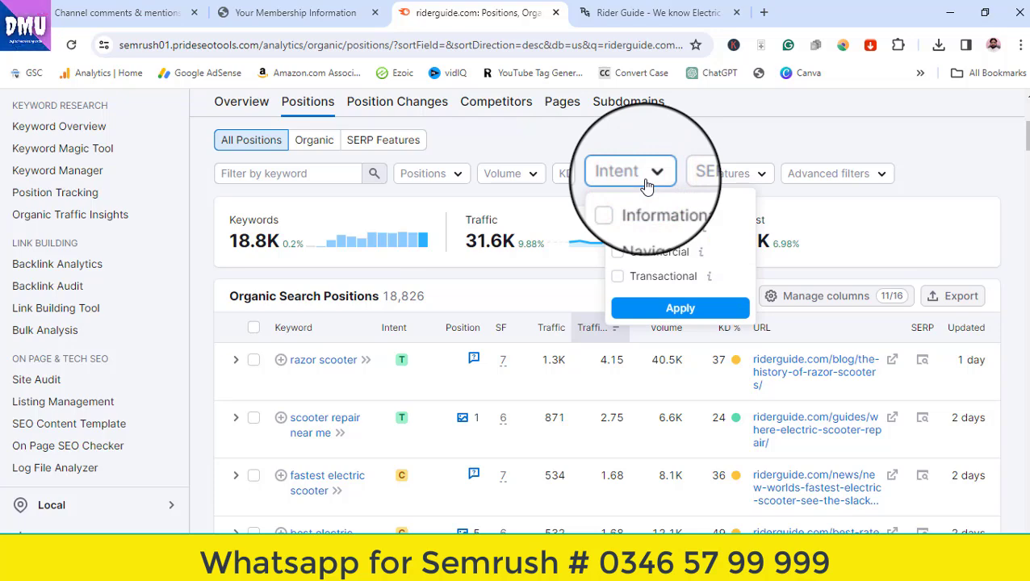
pyautogui.click(668, 151)
pyautogui.click(852, 179)
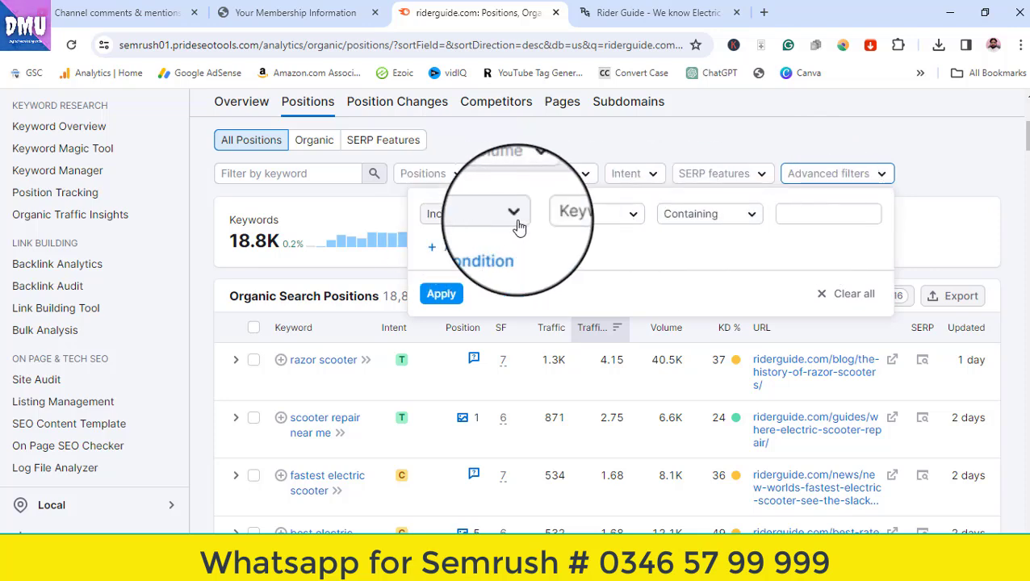
pyautogui.click(851, 217)
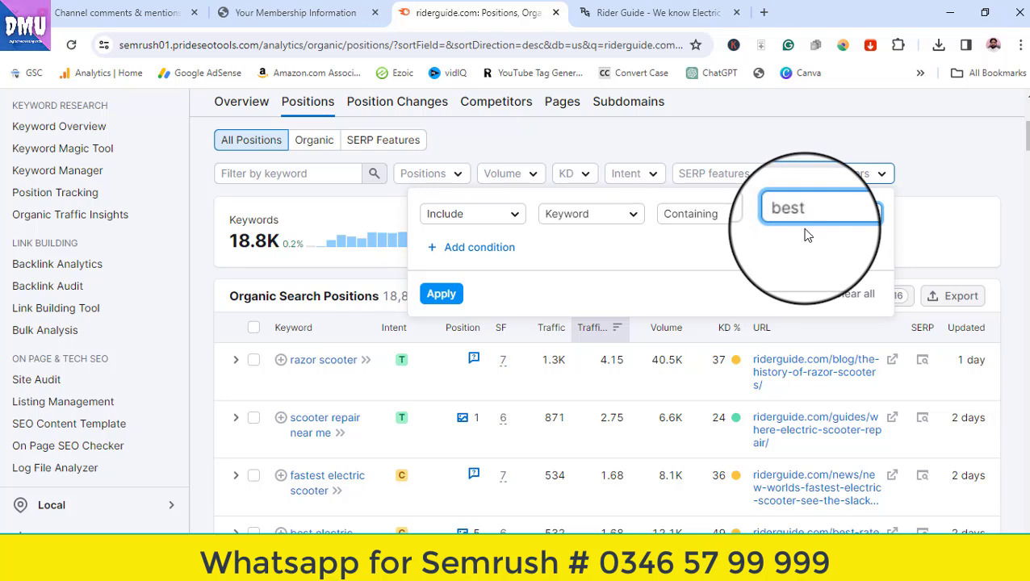
pyautogui.click(443, 294)
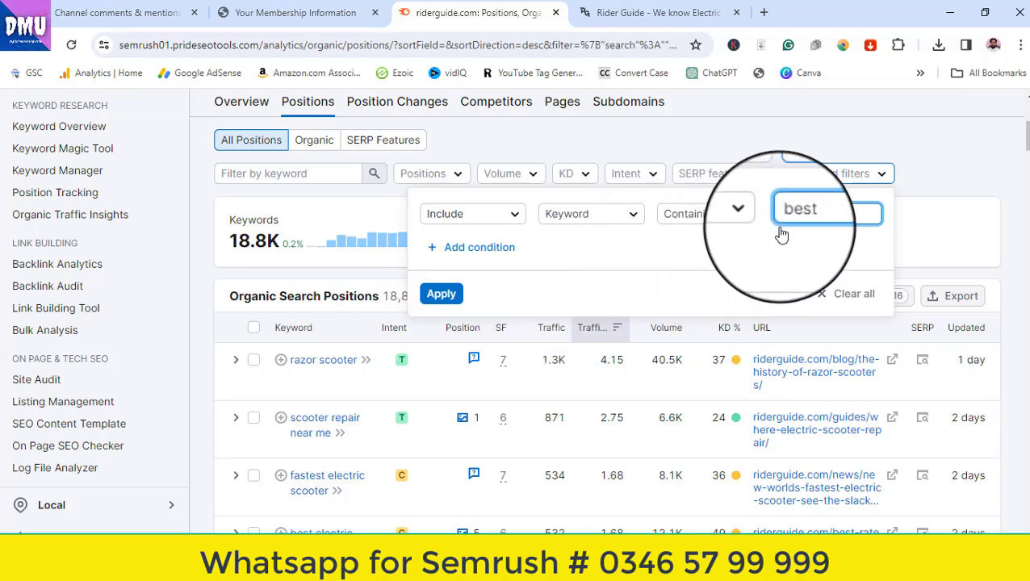
pyautogui.click(442, 294)
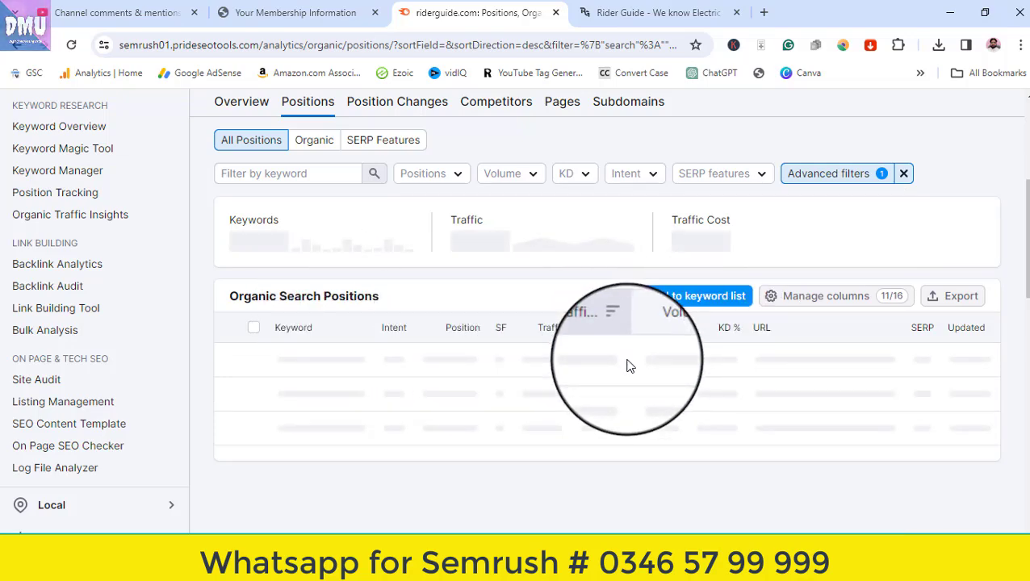
# Examine the filtered organic keywords with their positions, traffic, search volume, keyword difficulty and ranking URLs.
pyautogui.scroll(-2, 630, 365)
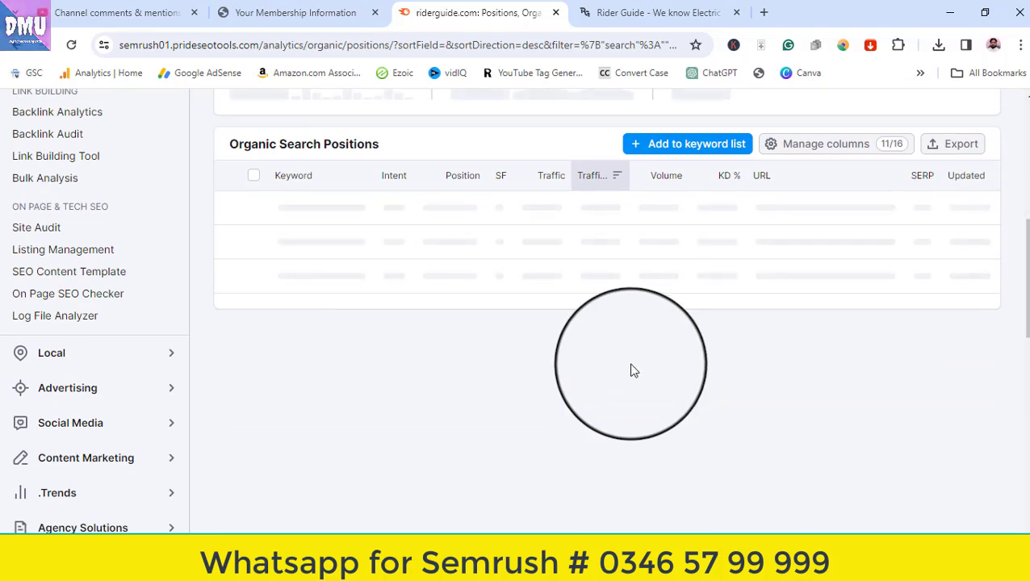
pyautogui.scroll(2, 630, 367)
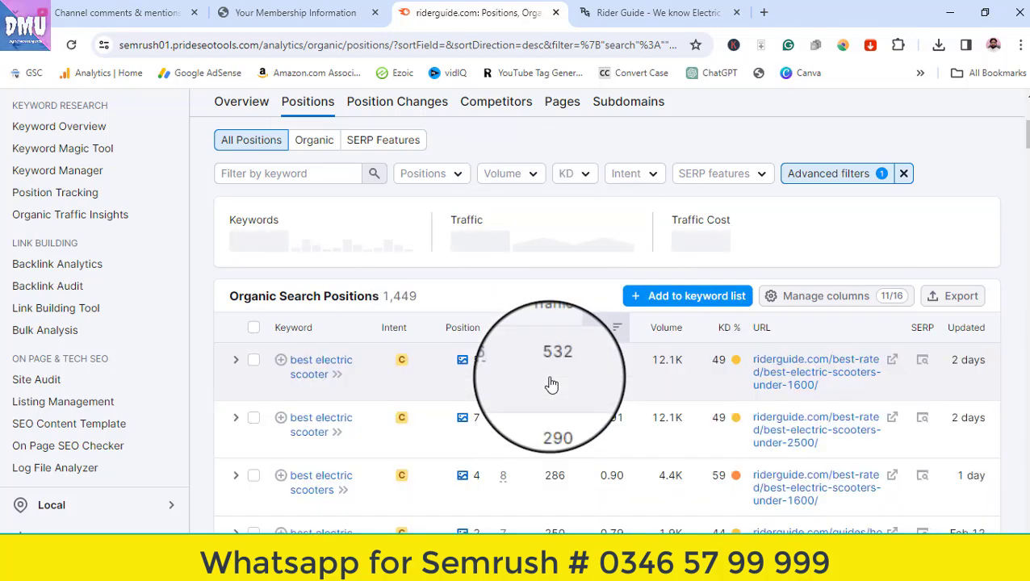
pyautogui.scroll(-1, 549, 384)
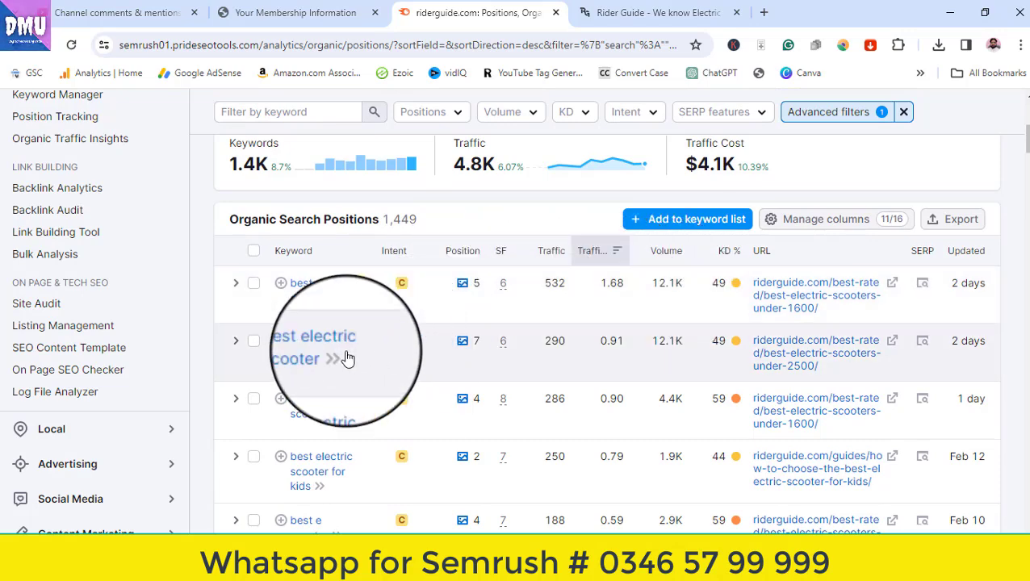
pyautogui.scroll(-1, 387, 394)
pyautogui.scroll(-3, 388, 394)
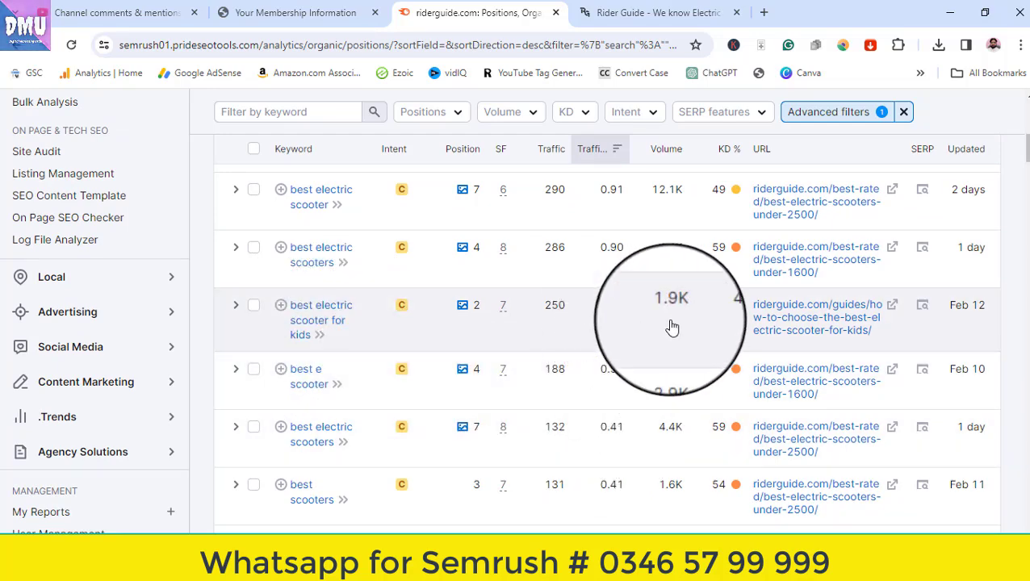
pyautogui.scroll(7, 612, 380)
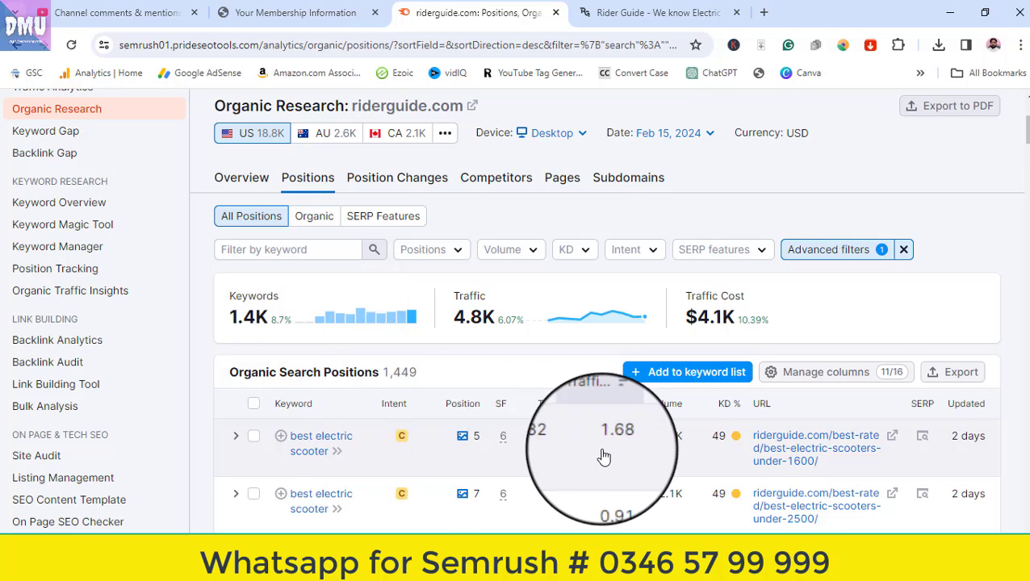
# Open the Pages report for riderguide.com, review each page's traffic and keywords, and show the backlinks of the highest-traffic page.
pyautogui.click(569, 194)
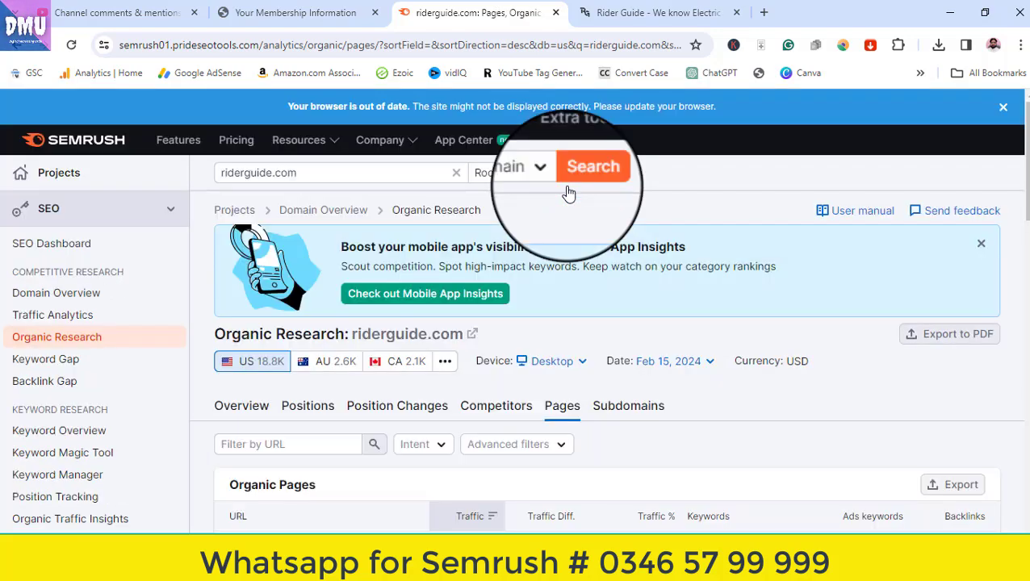
pyautogui.scroll(-3, 710, 450)
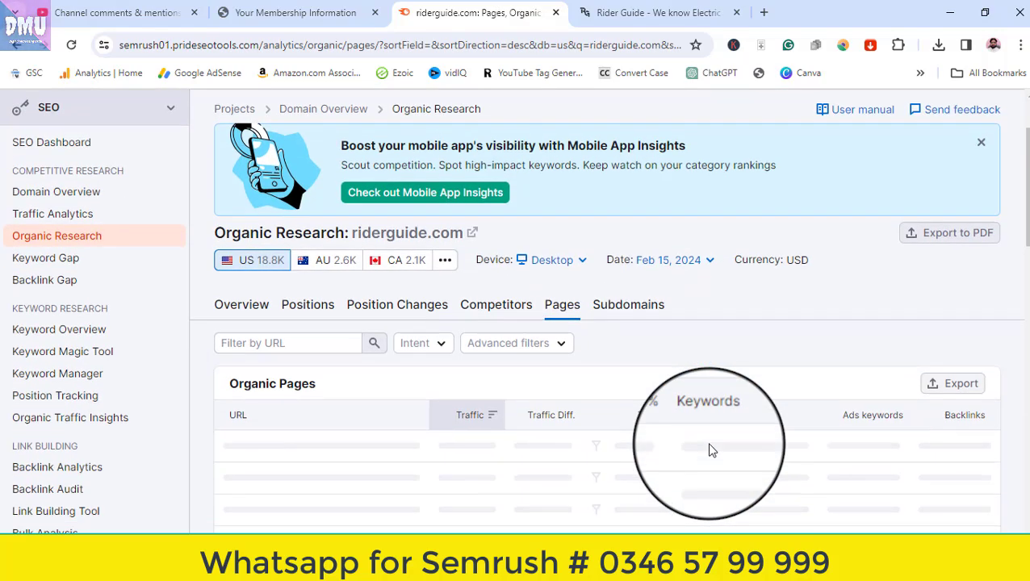
pyautogui.scroll(-2, 710, 450)
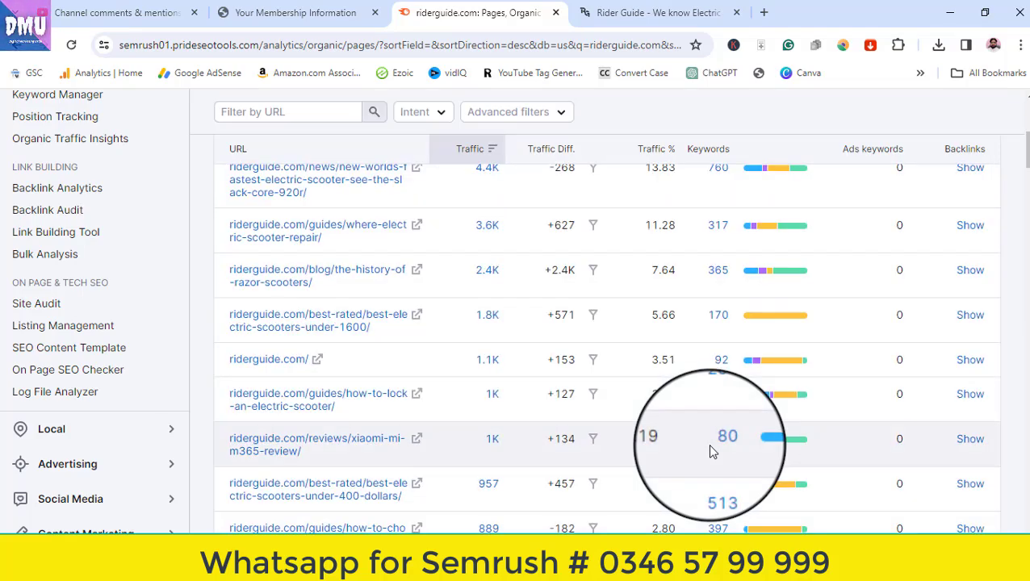
pyautogui.scroll(2, 710, 449)
pyautogui.scroll(-1, 710, 448)
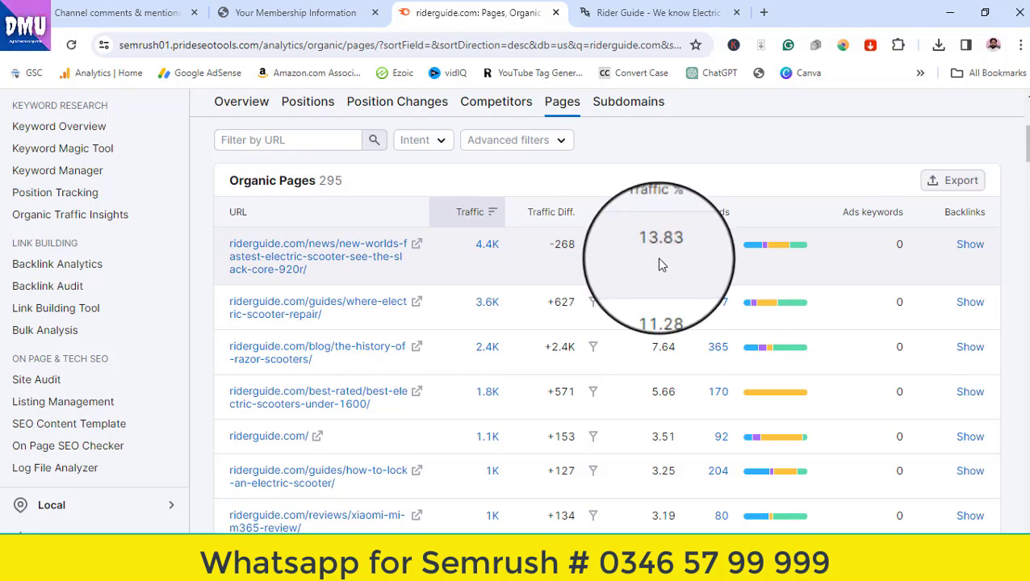
pyautogui.scroll(4, 659, 323)
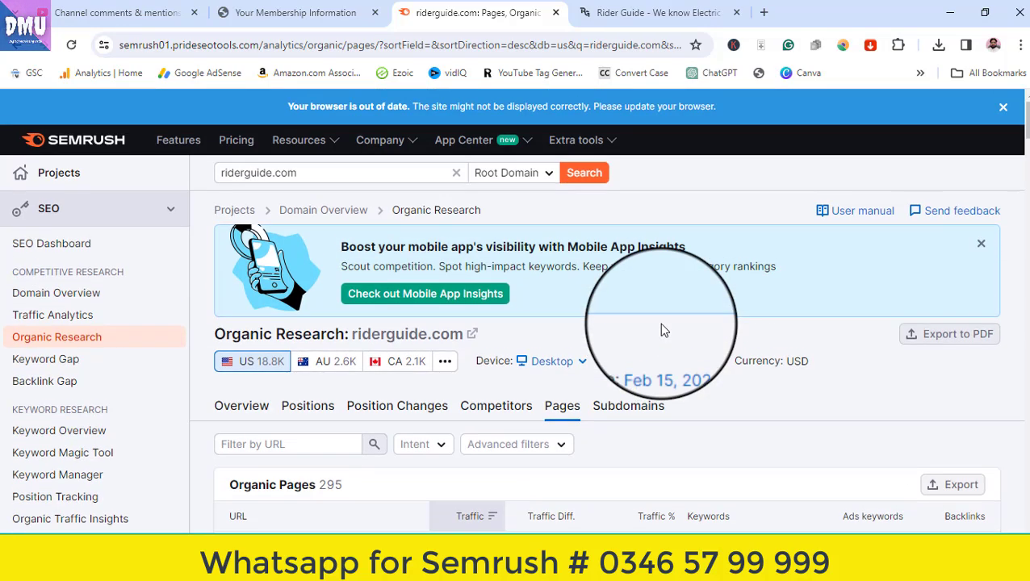
pyautogui.scroll(-2, 690, 383)
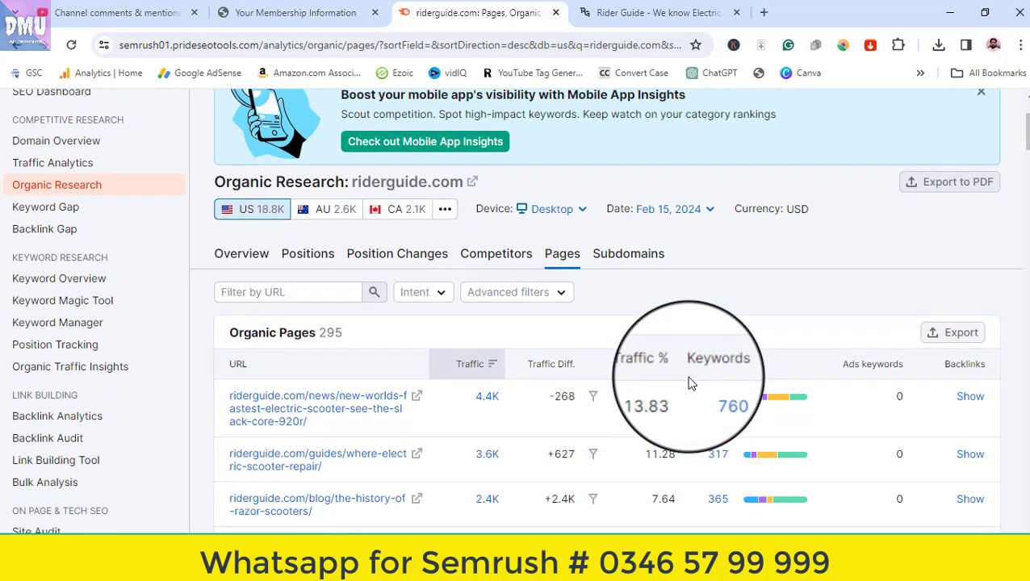
pyautogui.scroll(-2, 690, 382)
pyautogui.scroll(-2, 696, 399)
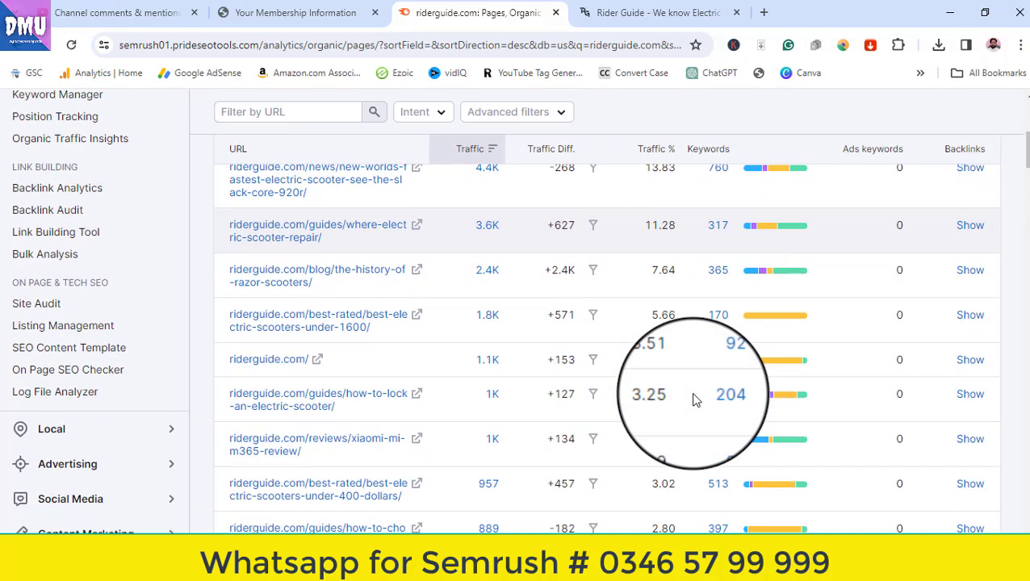
pyautogui.scroll(1, 690, 391)
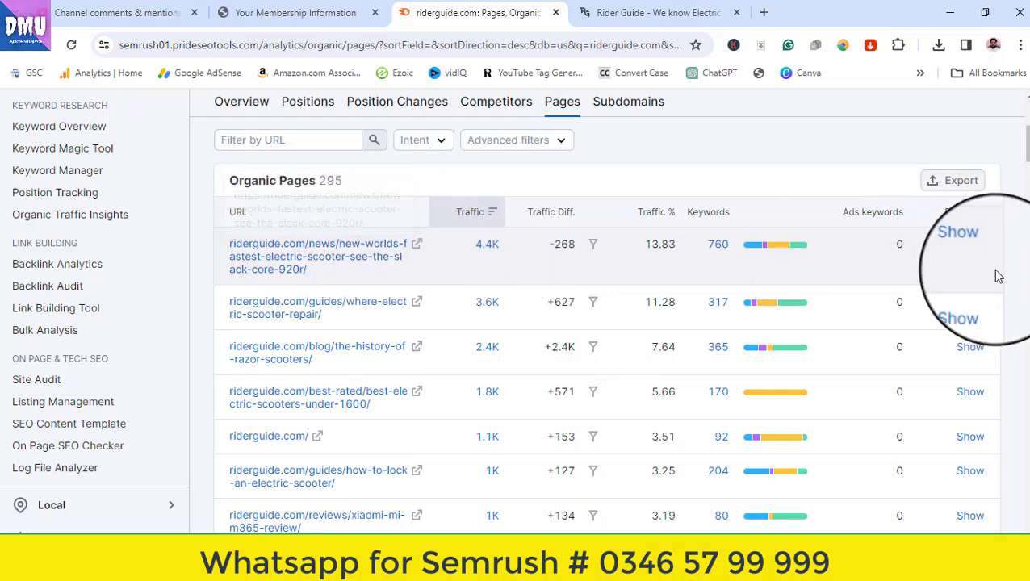
pyautogui.click(975, 246)
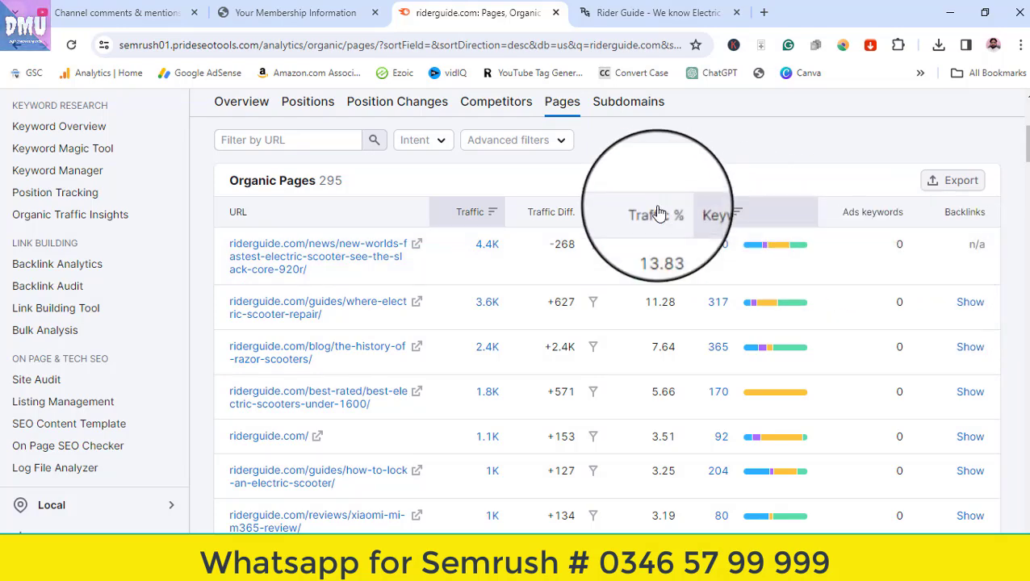
pyautogui.scroll(2, 605, 331)
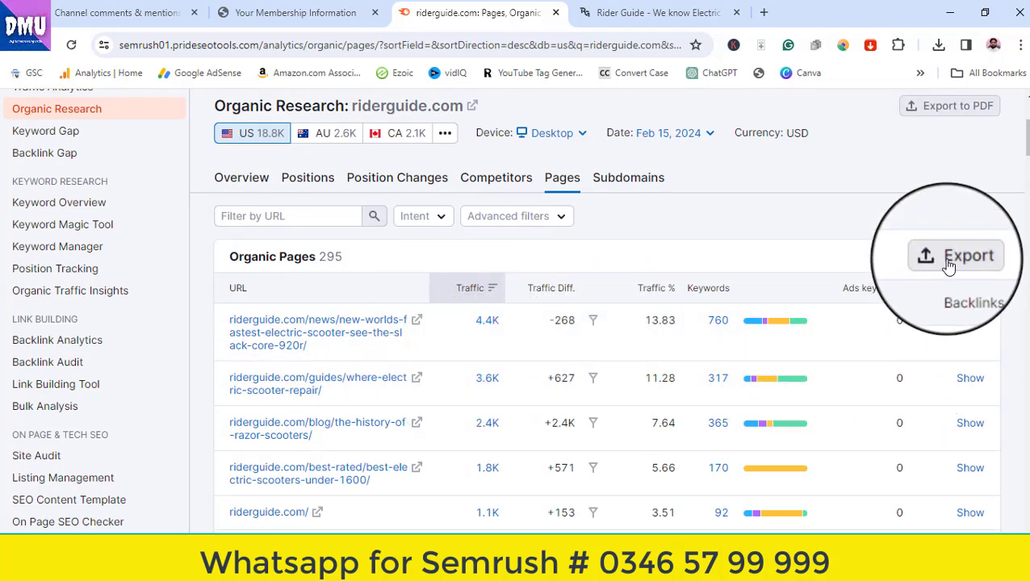
pyautogui.click(949, 266)
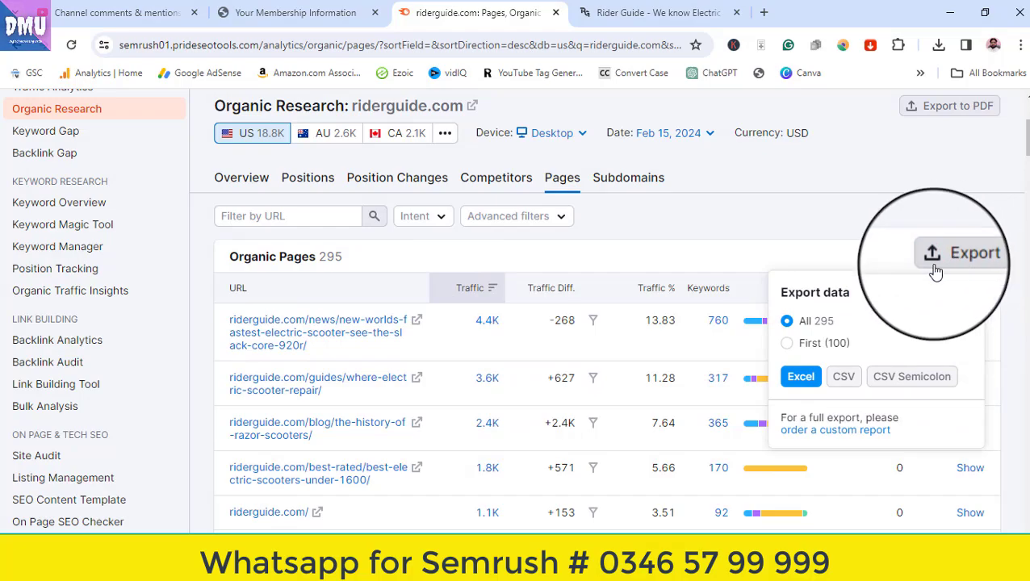
pyautogui.click(803, 216)
# Examine the riderguide.com organic pages through the end of the list's first page, comparing traffic, traffic share and keywords.
pyautogui.scroll(-5, 565, 307)
pyautogui.scroll(-20, 521, 323)
pyautogui.scroll(-15, 519, 328)
pyautogui.scroll(-15, 520, 328)
pyautogui.scroll(-15, 520, 327)
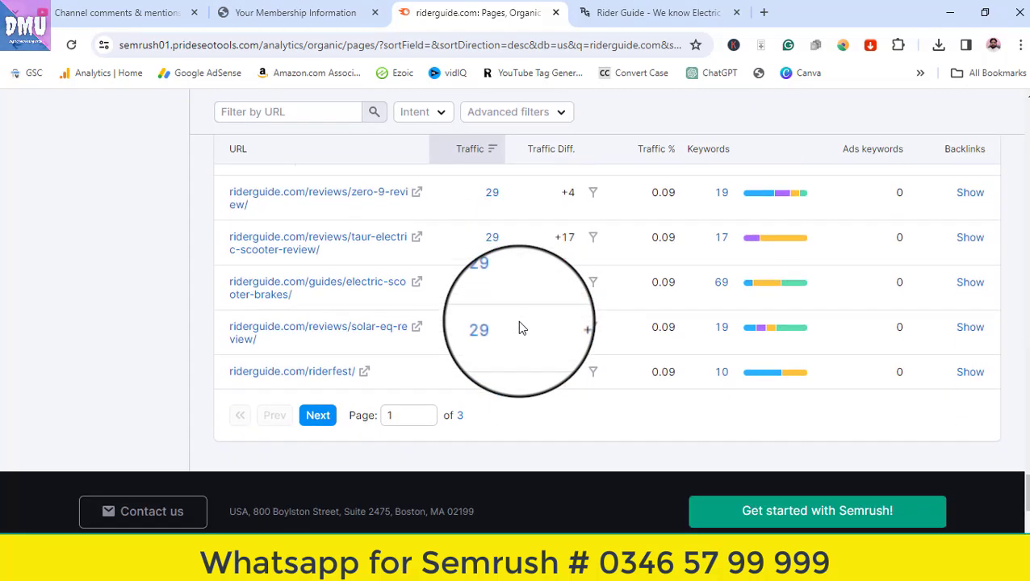
pyautogui.scroll(10, 802, 360)
pyautogui.scroll(15, 804, 360)
pyautogui.scroll(20, 804, 360)
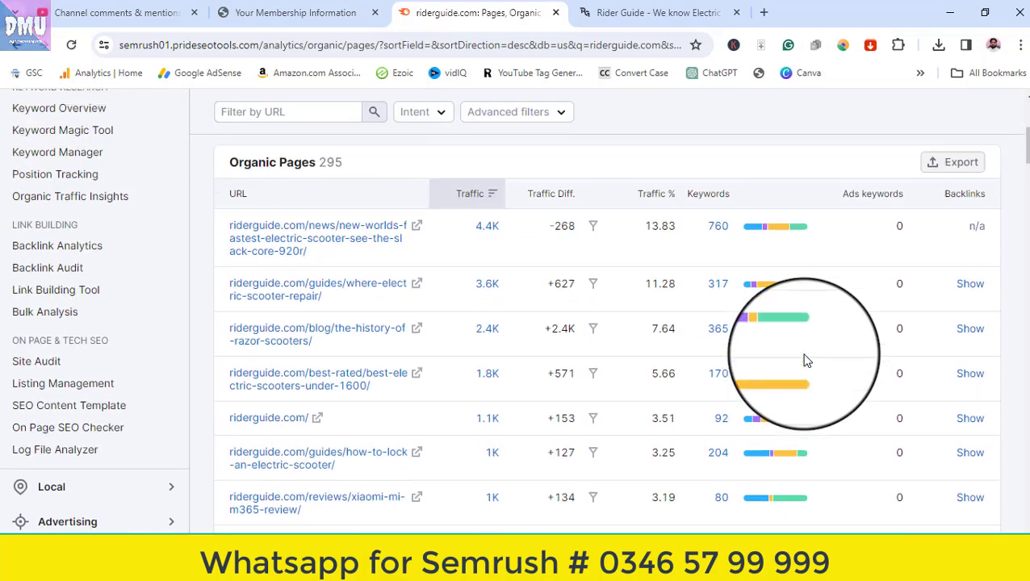
pyautogui.scroll(4, 805, 360)
pyautogui.scroll(-2, 804, 360)
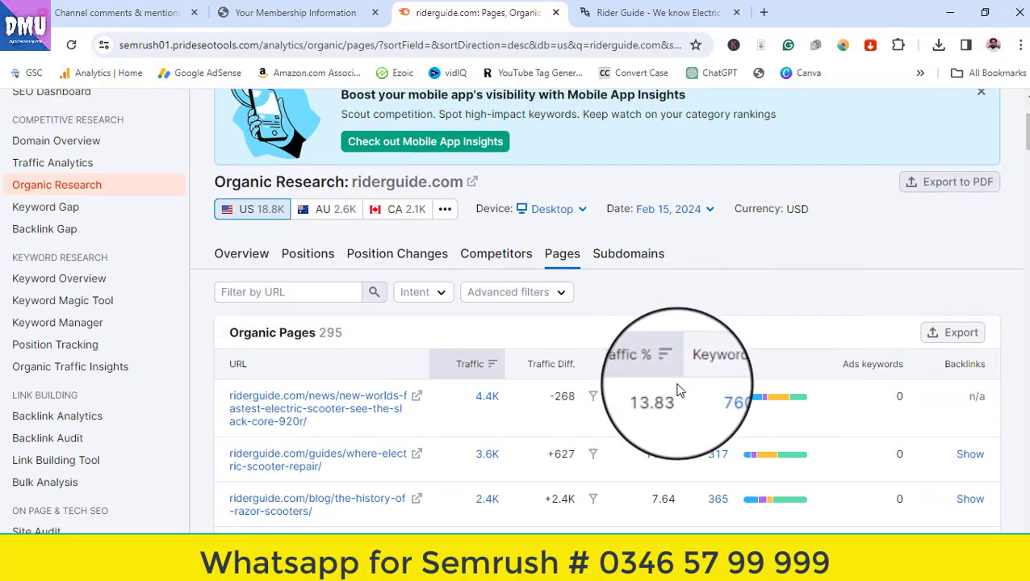
pyautogui.scroll(-3, 678, 390)
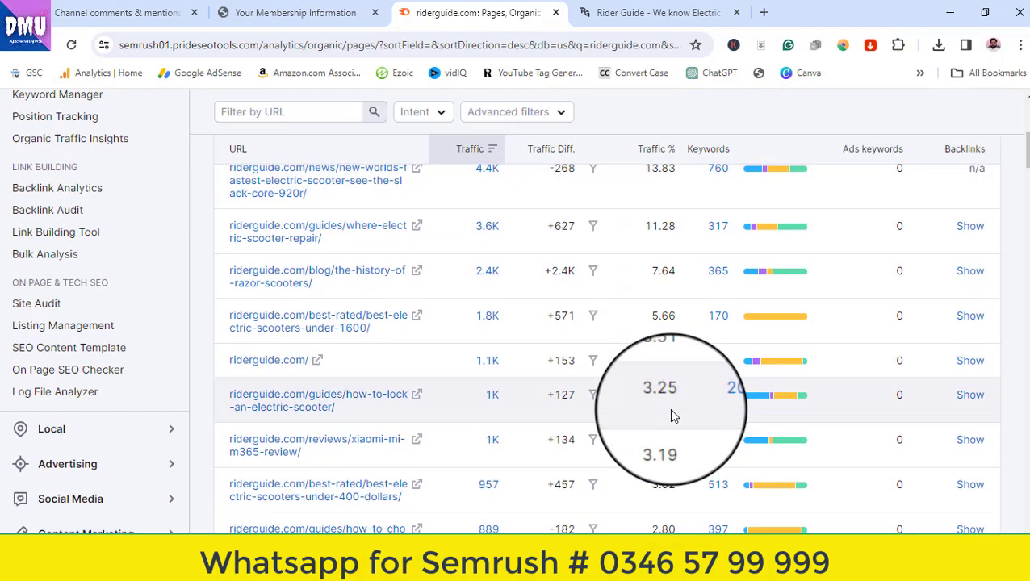
# Export the first 100 organic pages of riderguide.com as an Excel file.
pyautogui.scroll(3, 669, 408)
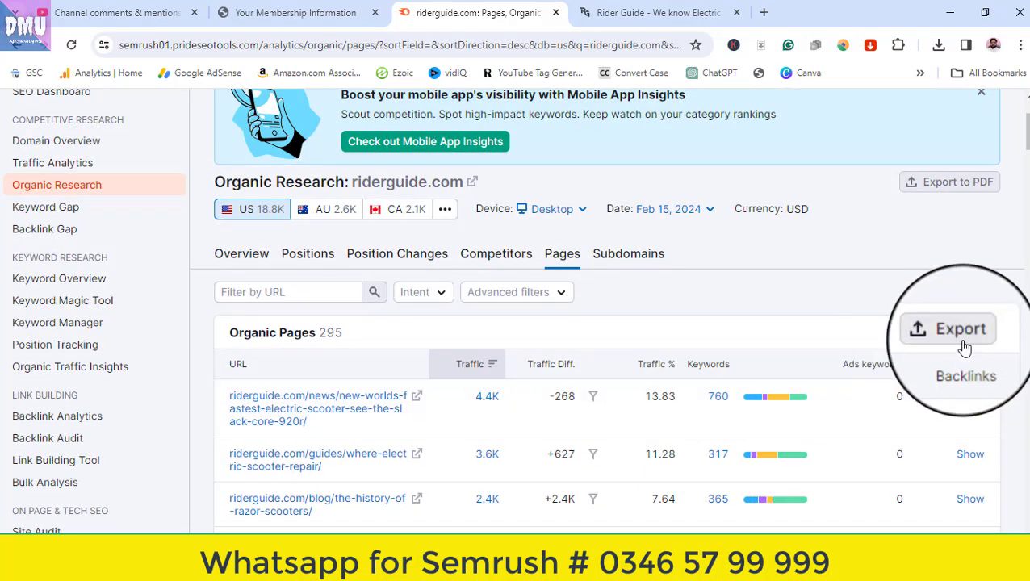
pyautogui.click(961, 344)
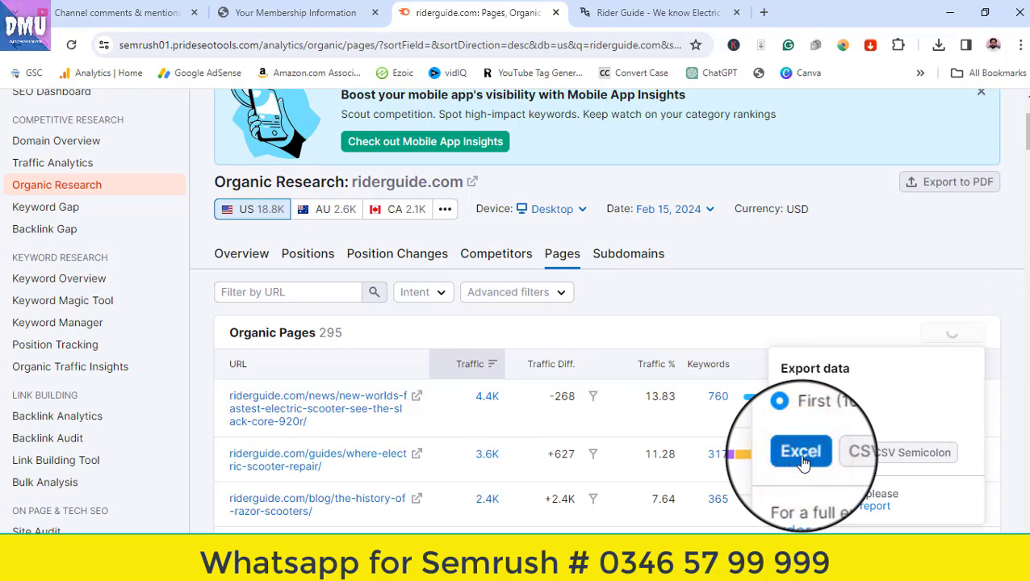
pyautogui.click(801, 454)
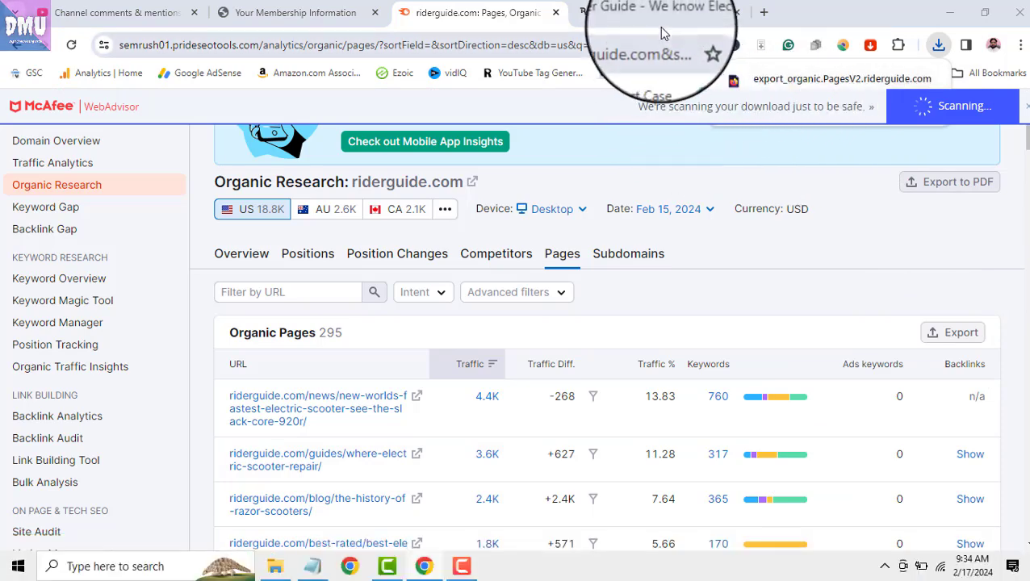
# Create a blank Google Sheets spreadsheet in a new browser tab through the sheet.new address.
pyautogui.click(758, 12)
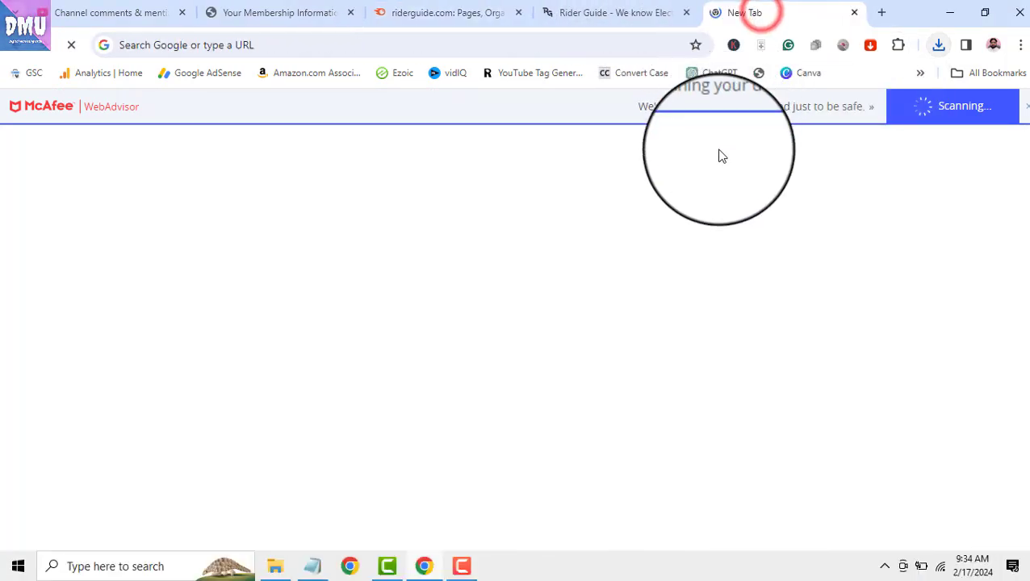
pyautogui.click(469, 48)
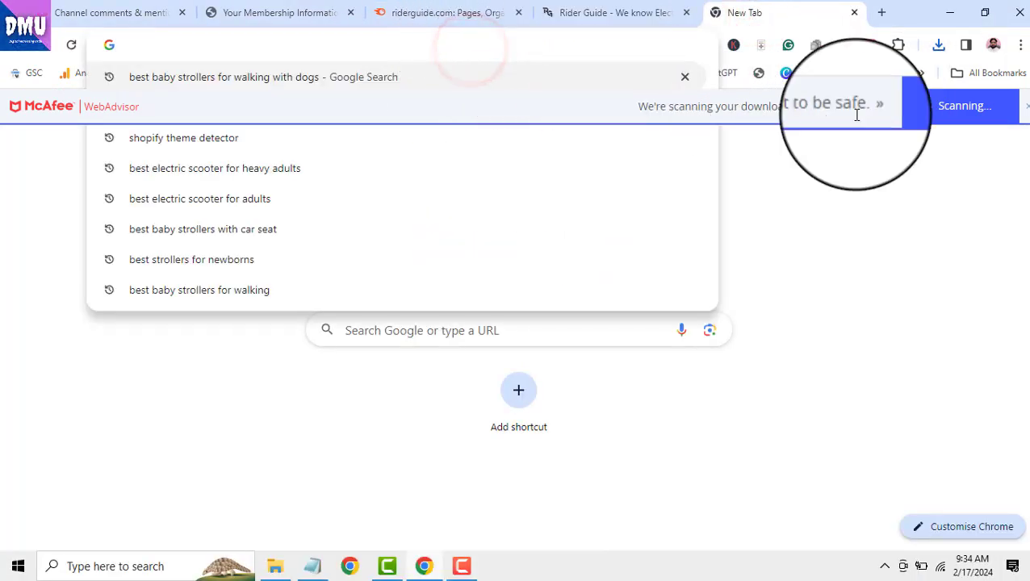
pyautogui.click(1024, 106)
pyautogui.click(313, 48)
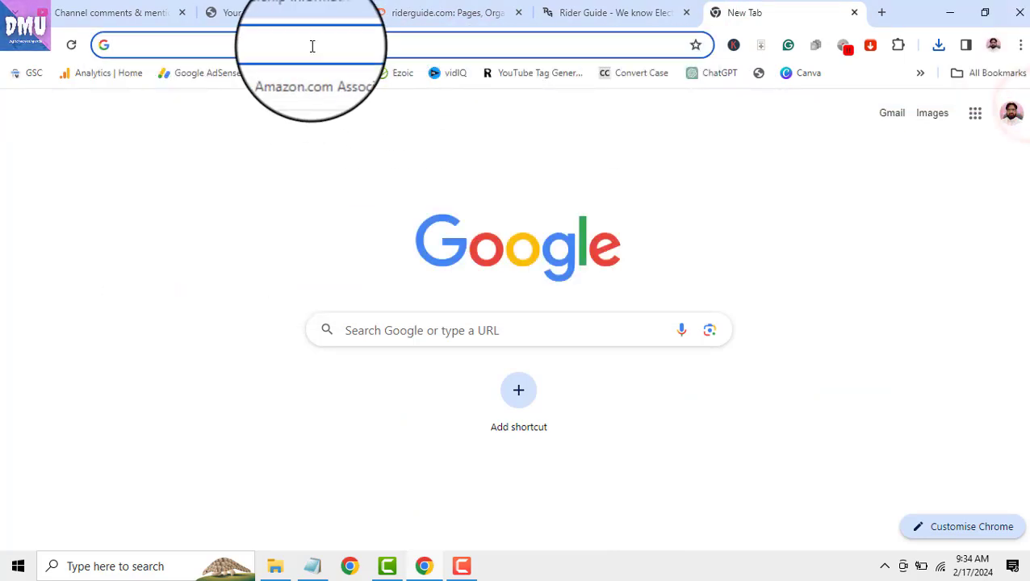
pyautogui.write('s')
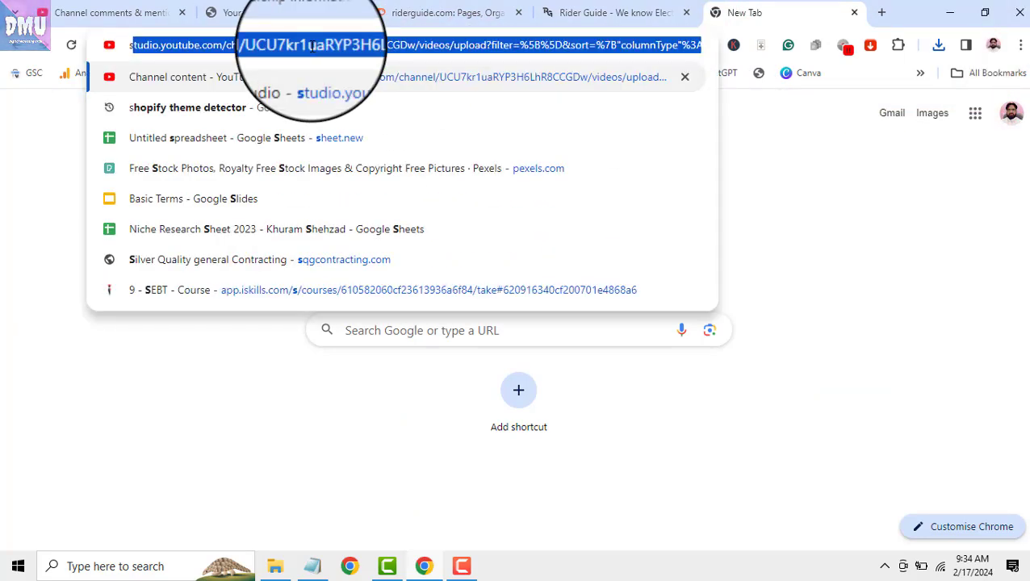
pyautogui.write('heet.new')
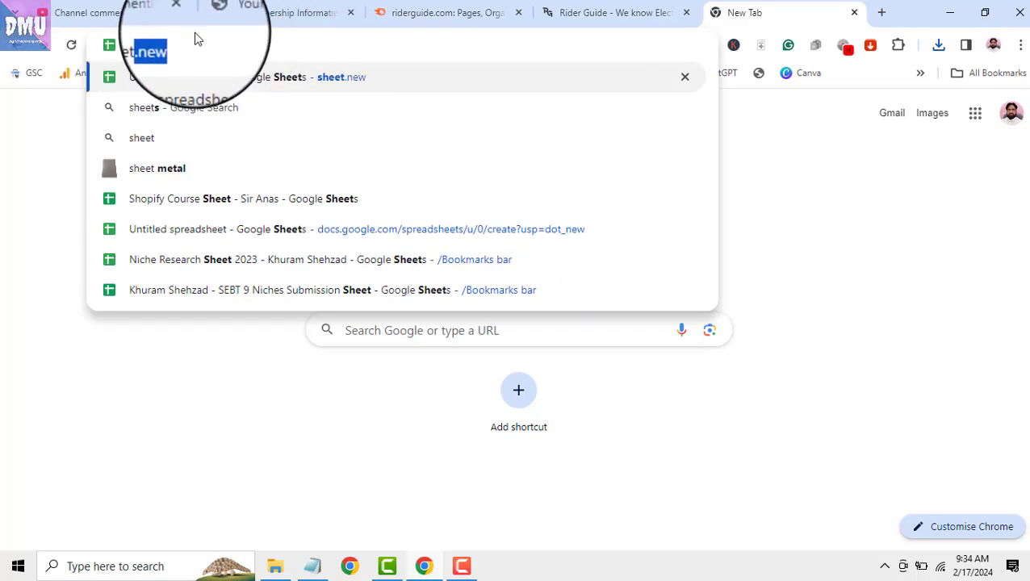
pyautogui.press('Return')
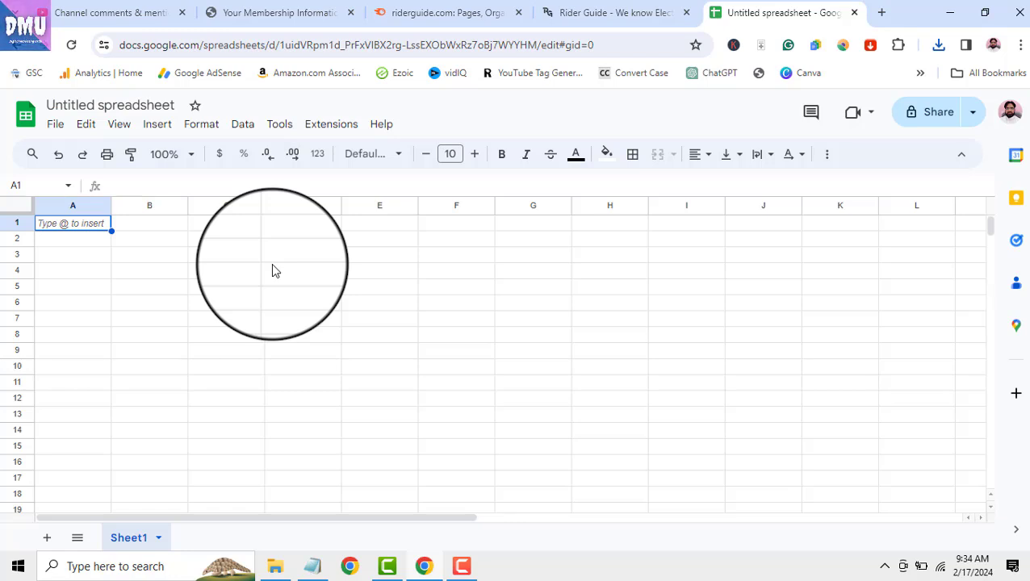
# Upload and open the exported file export_organic.PagesV2.riderguide.com (1) from the Downloads folder in Google Sheets.
pyautogui.click(53, 128)
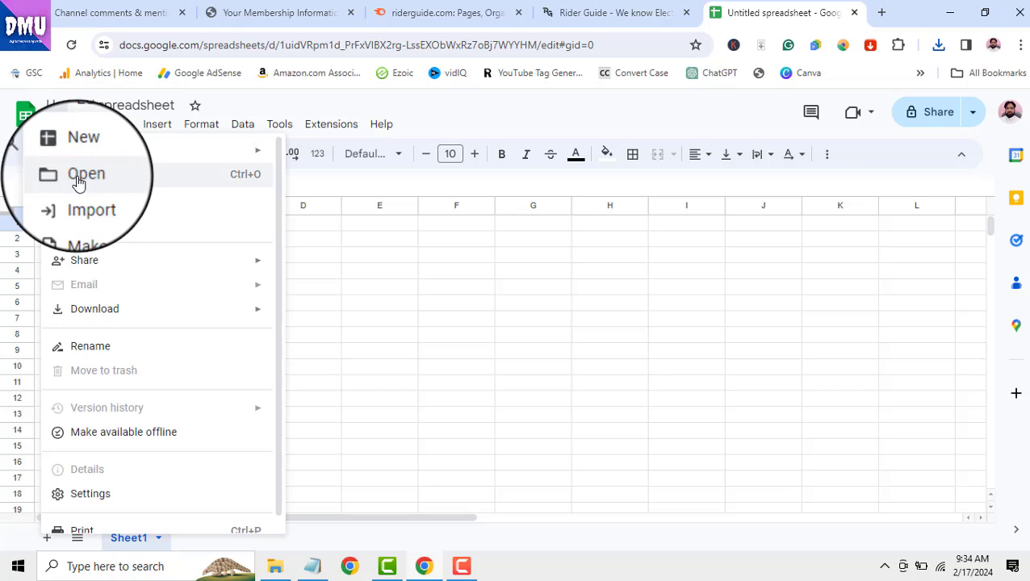
pyautogui.click(78, 181)
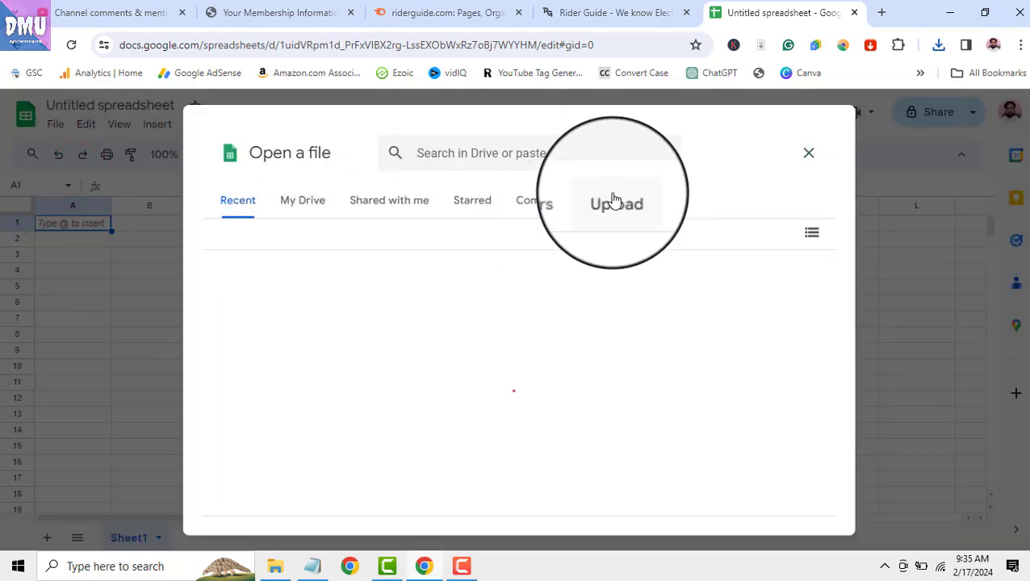
pyautogui.click(616, 203)
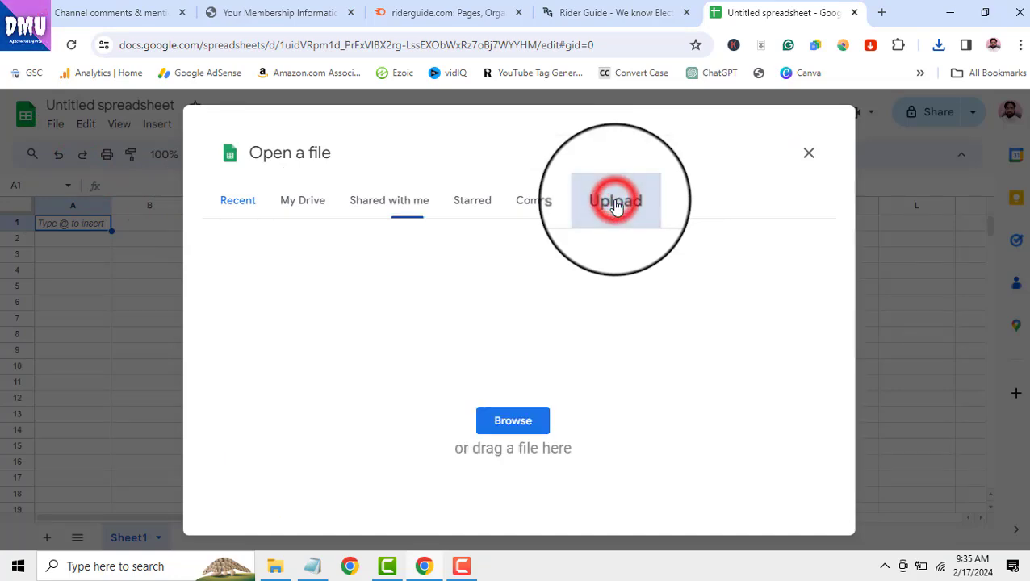
pyautogui.click(529, 433)
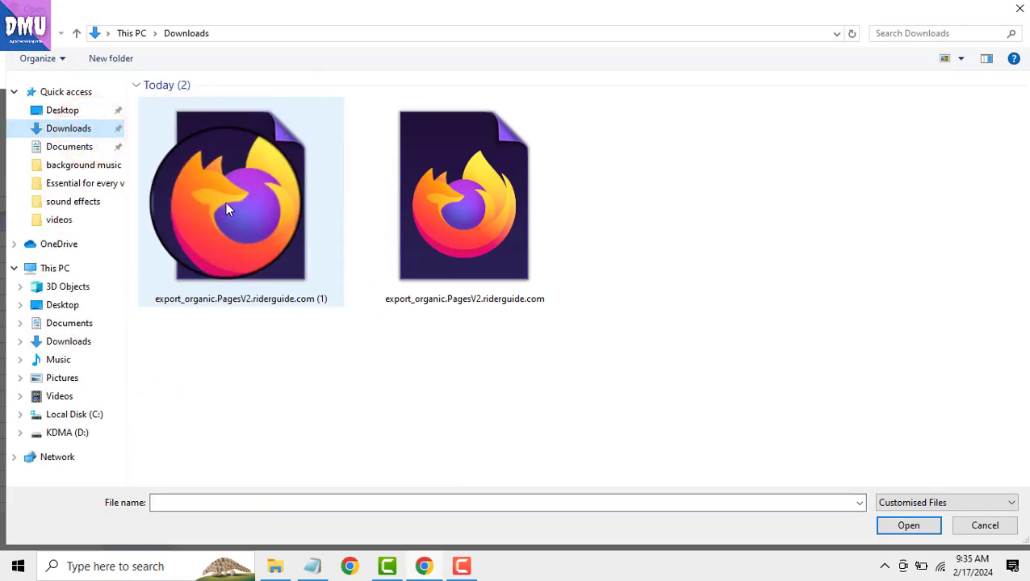
pyautogui.click(227, 205)
pyautogui.click(891, 526)
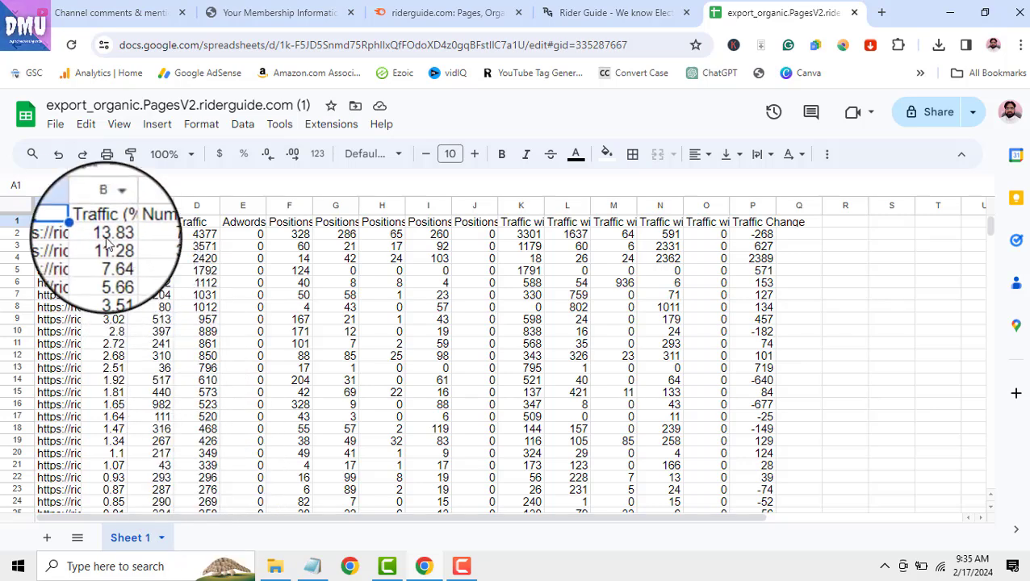
# Delete column B (Traffic (%)) and column C with the keyword counts, and widen the URL column.
pyautogui.moveTo(87, 205); pyautogui.dragTo(144, 210)
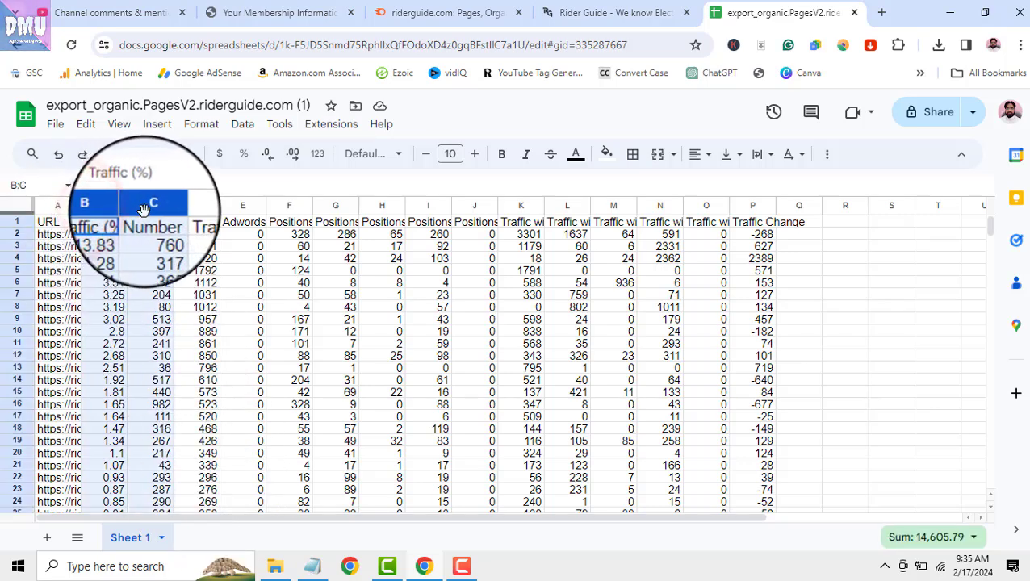
pyautogui.rightClick(144, 209)
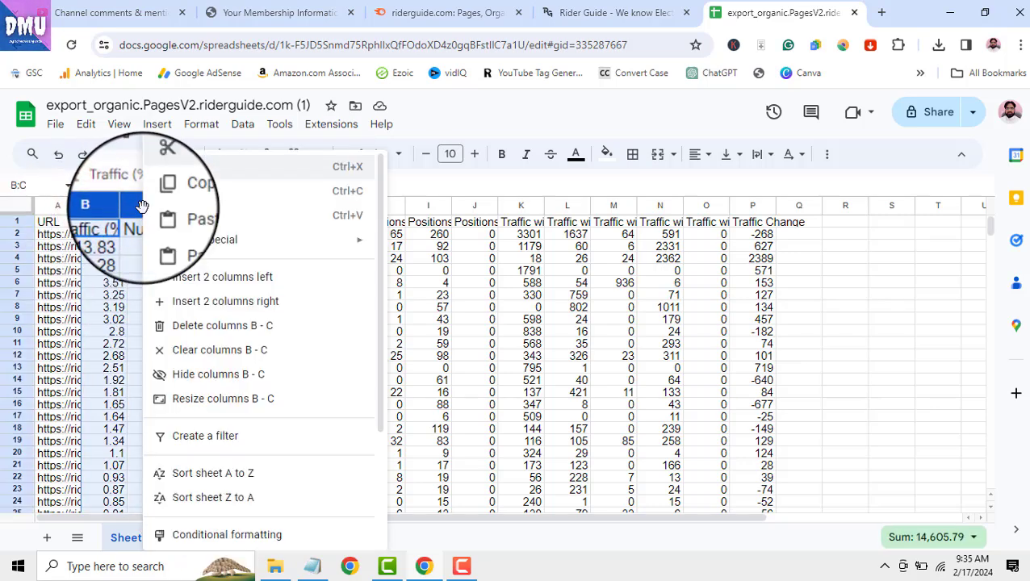
pyautogui.click(178, 331)
pyautogui.moveTo(84, 207); pyautogui.dragTo(268, 244)
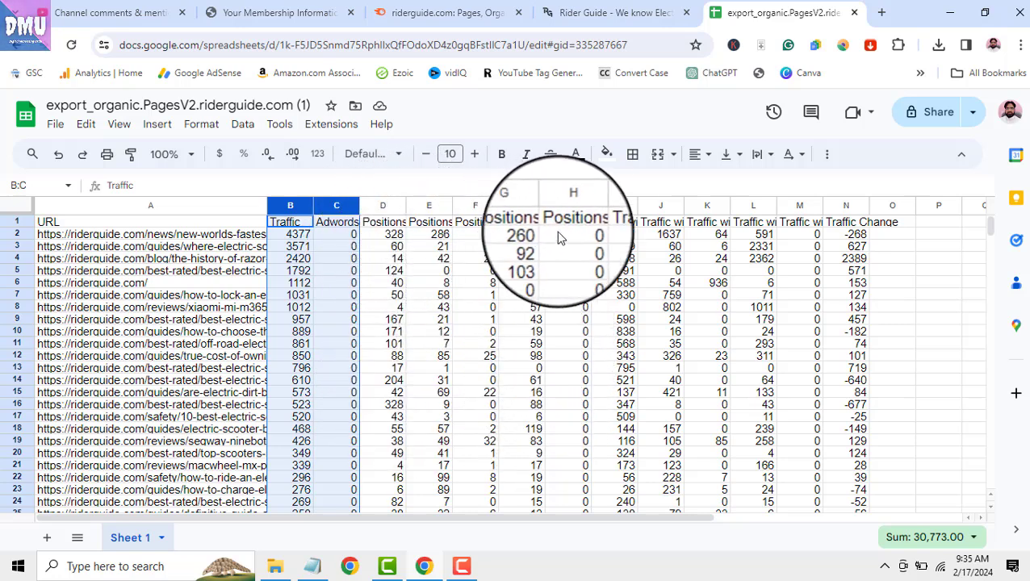
# Try deleting the position-by-intent columns D to H, and undo the deletion.
pyautogui.moveTo(565, 205); pyautogui.dragTo(386, 206)
pyautogui.rightClick(389, 208)
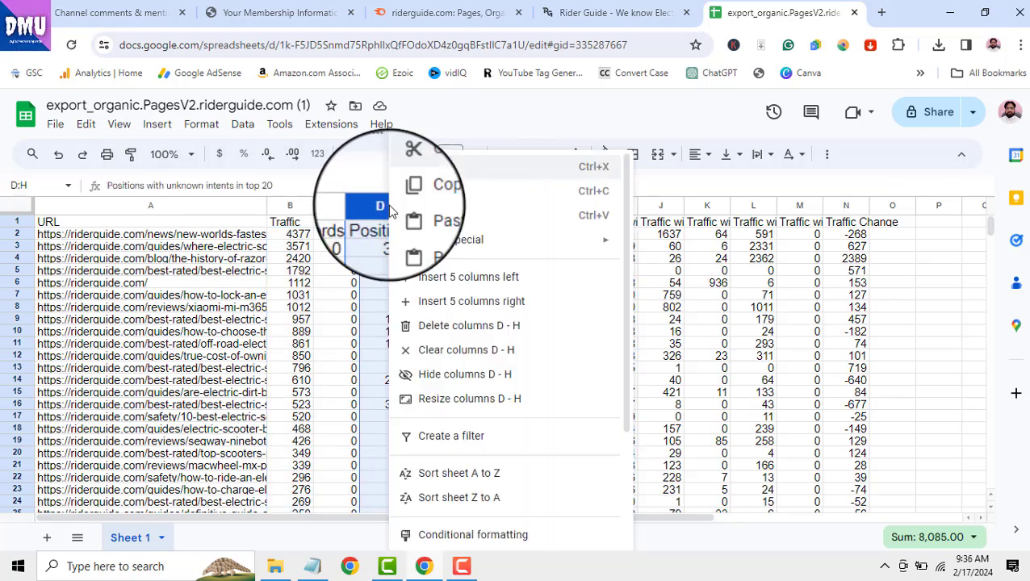
pyautogui.click(428, 325)
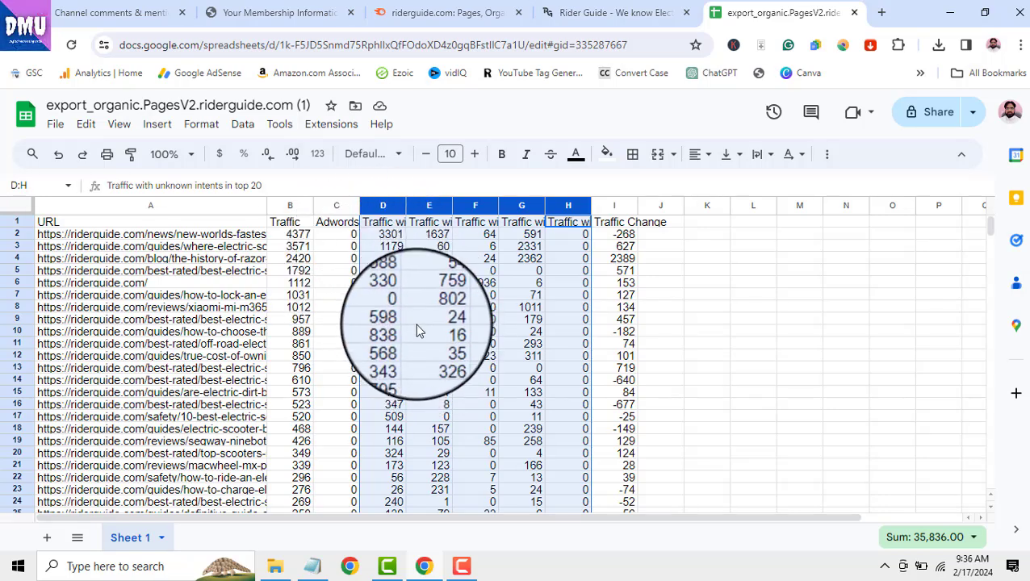
pyautogui.hotkey('ctrl', 'z')
pyautogui.click(492, 343)
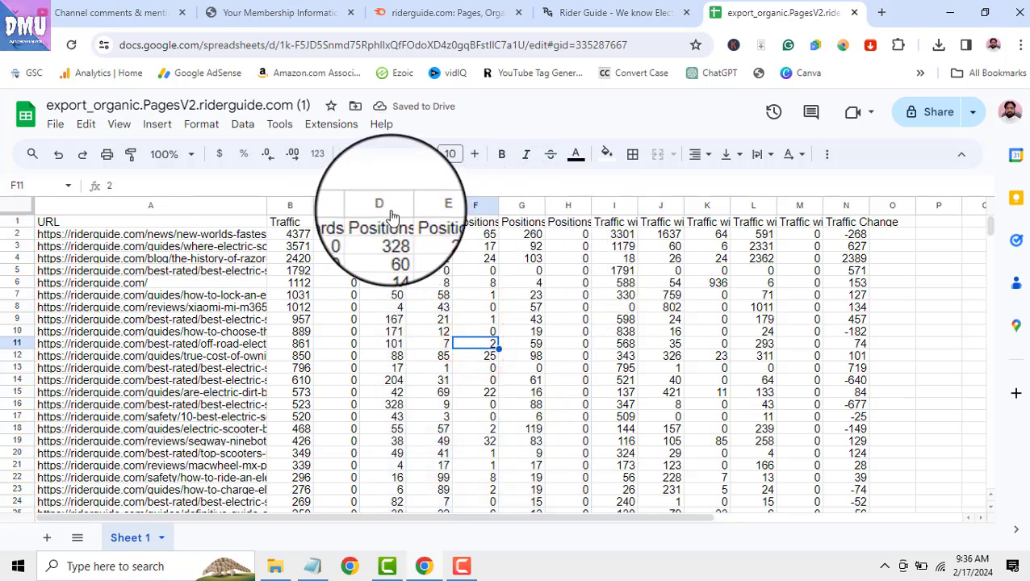
# Delete the Adwords and position-by-intent columns C to H, and check the highest-traffic page's exact traffic in the Semrush Pages report.
pyautogui.moveTo(557, 205); pyautogui.dragTo(346, 208)
pyautogui.click(347, 208)
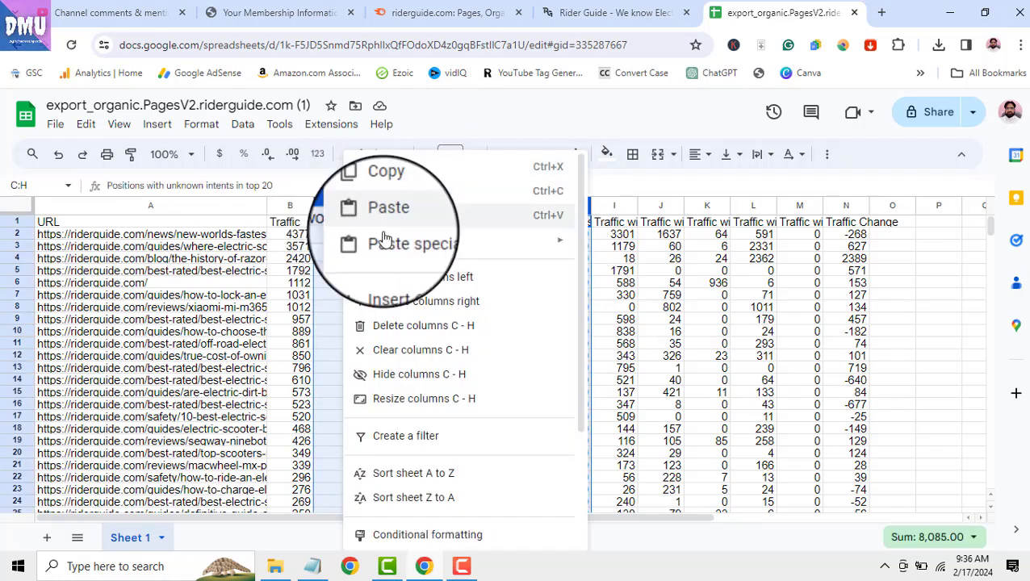
pyautogui.click(428, 325)
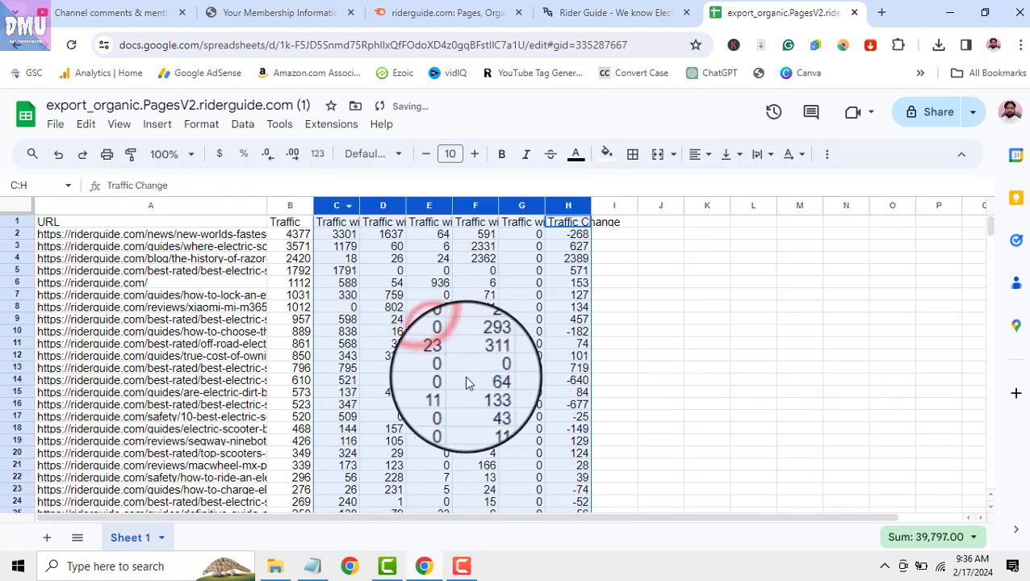
pyautogui.click(476, 367)
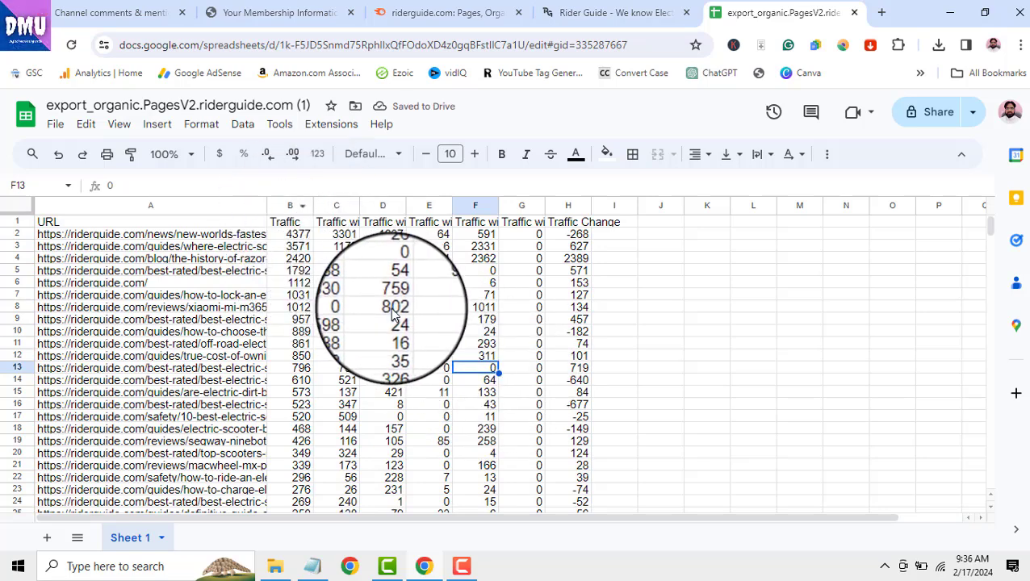
pyautogui.click(463, 22)
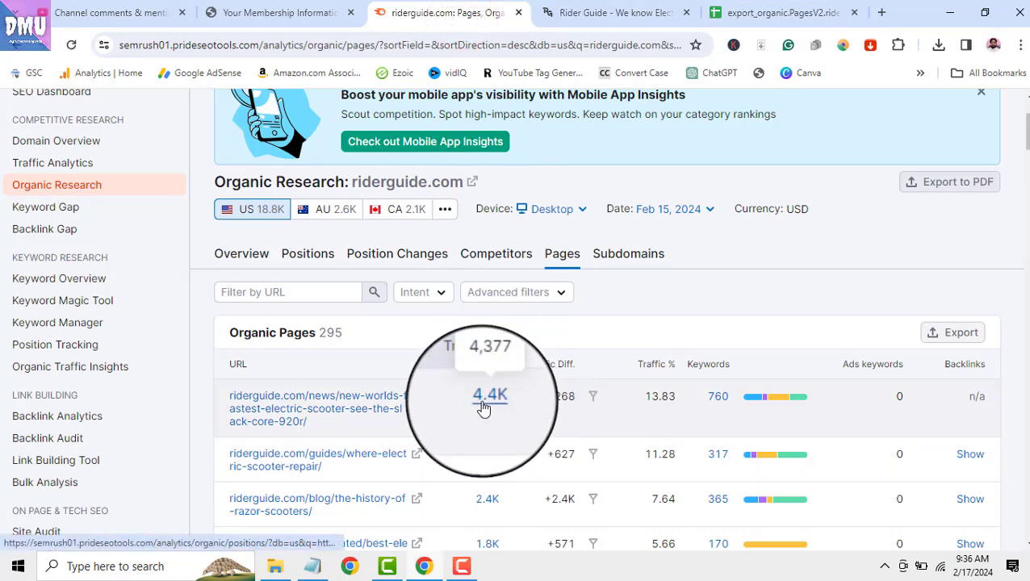
pyautogui.click(738, 15)
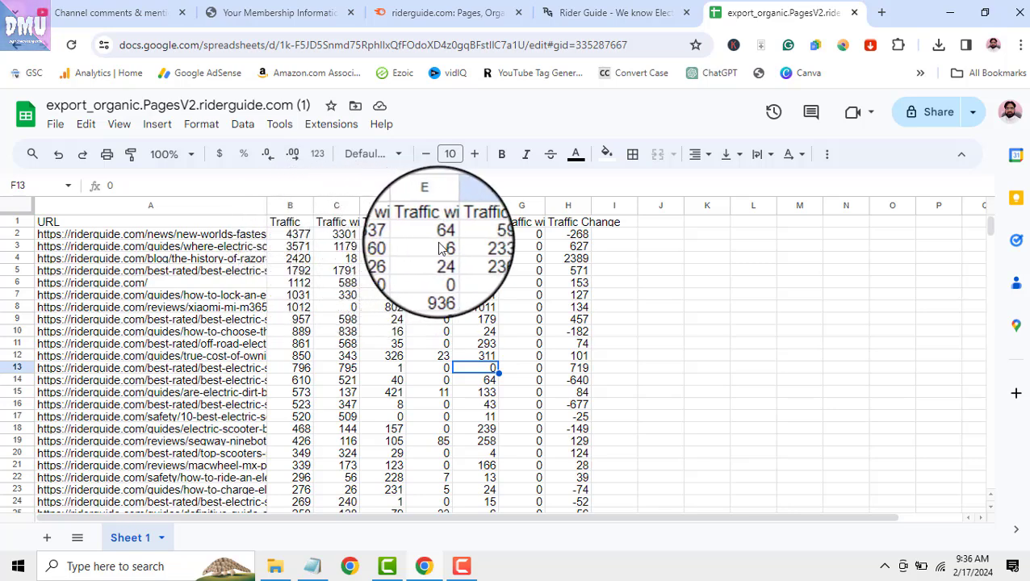
# Delete the traffic-by-intent and Traffic Change columns C to H, and widen the URL column to fit the long page addresses.
pyautogui.moveTo(333, 212); pyautogui.dragTo(563, 206)
pyautogui.rightClick(562, 207)
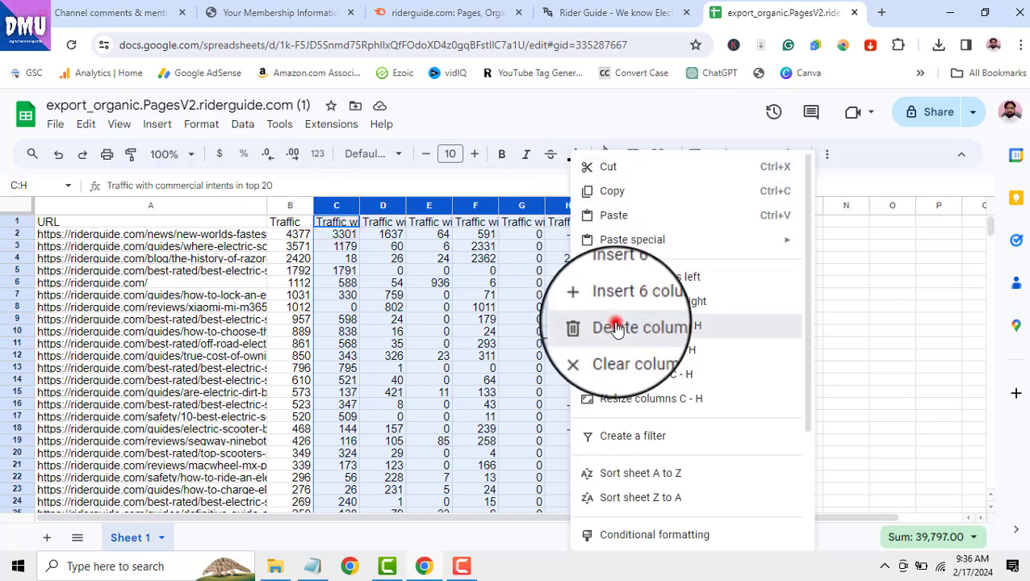
pyautogui.click(632, 325)
pyautogui.click(472, 337)
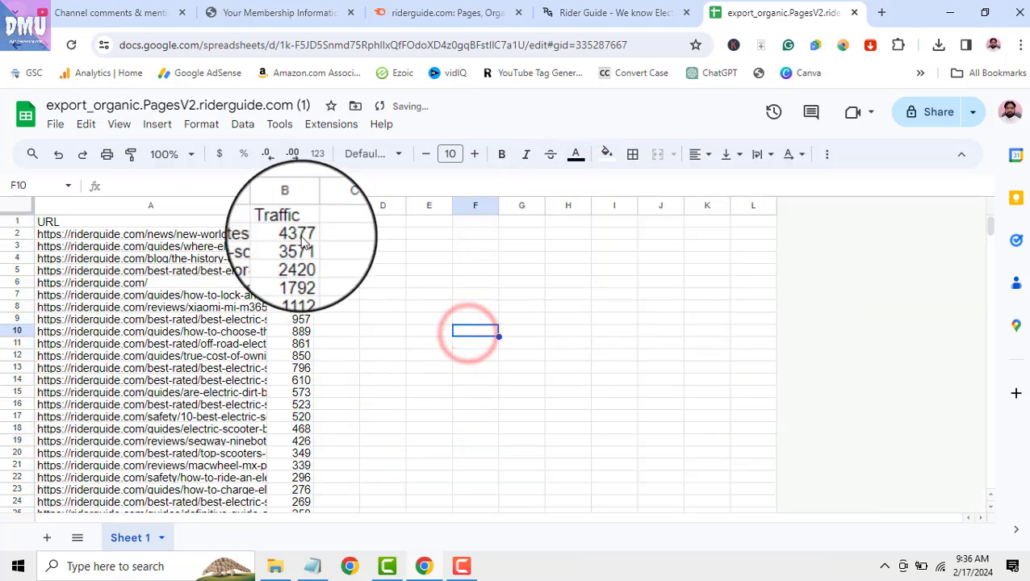
pyautogui.moveTo(267, 208); pyautogui.dragTo(396, 208)
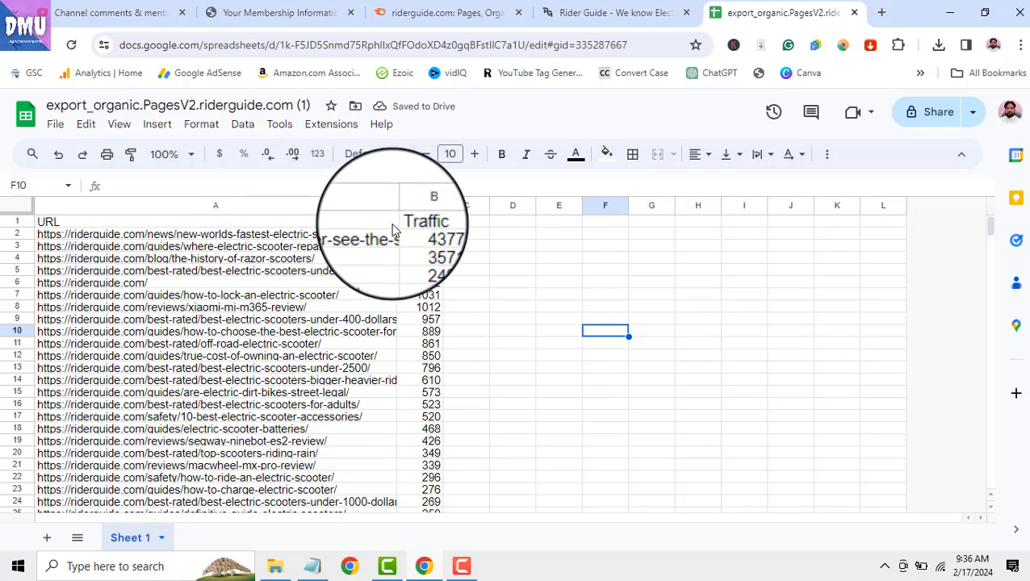
pyautogui.moveTo(396, 207); pyautogui.dragTo(452, 285)
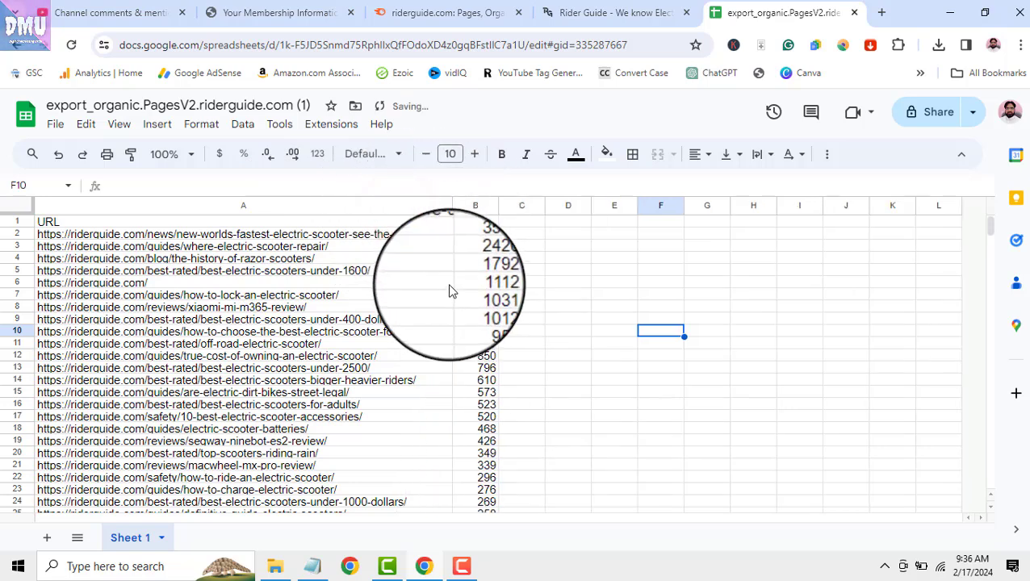
# Widen the URL column and enter =split(A2,"/") in C2 to split the first URL at its slashes.
pyautogui.moveTo(450, 208); pyautogui.dragTo(496, 281)
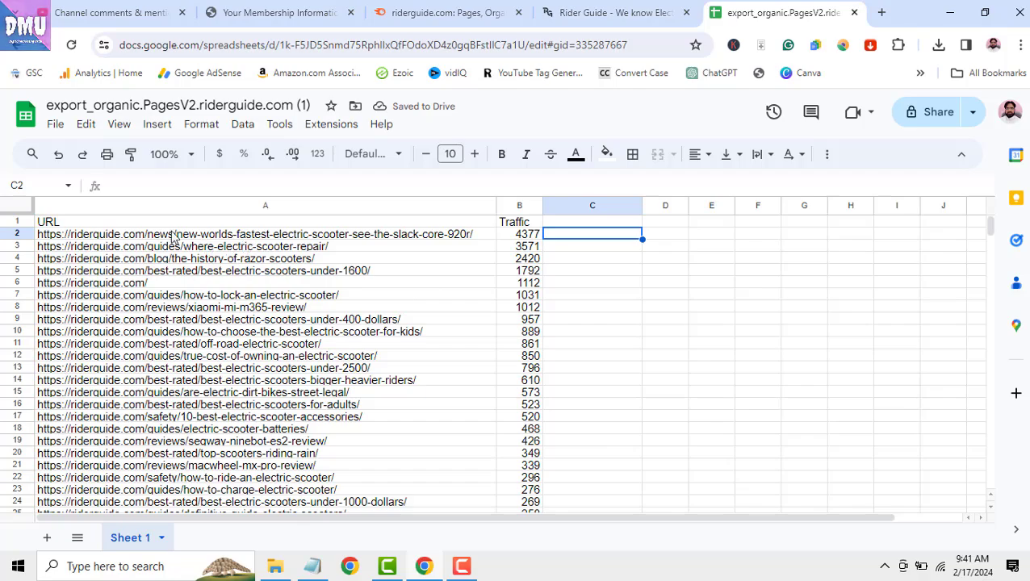
pyautogui.write('=sp')
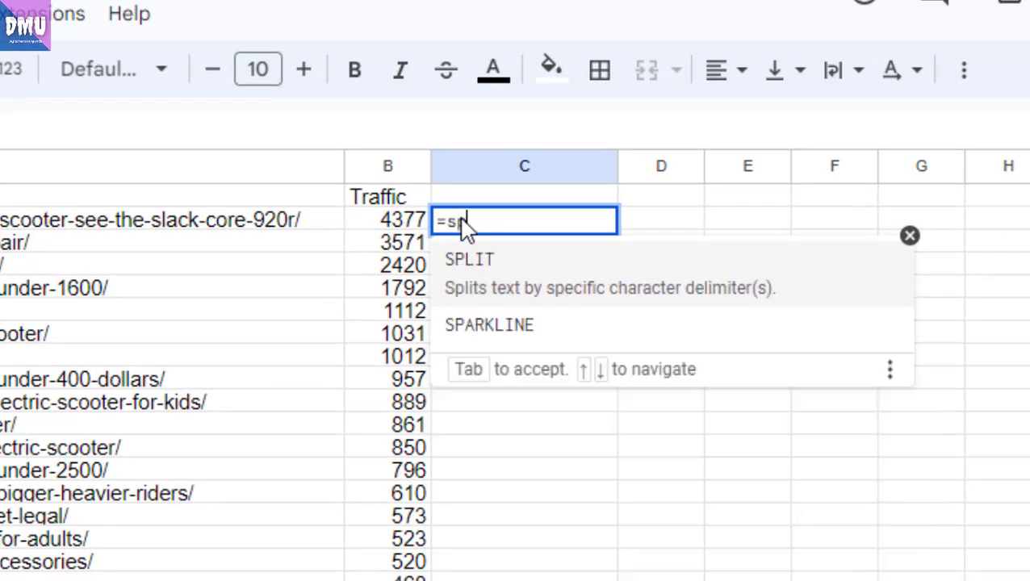
pyautogui.write('lit')
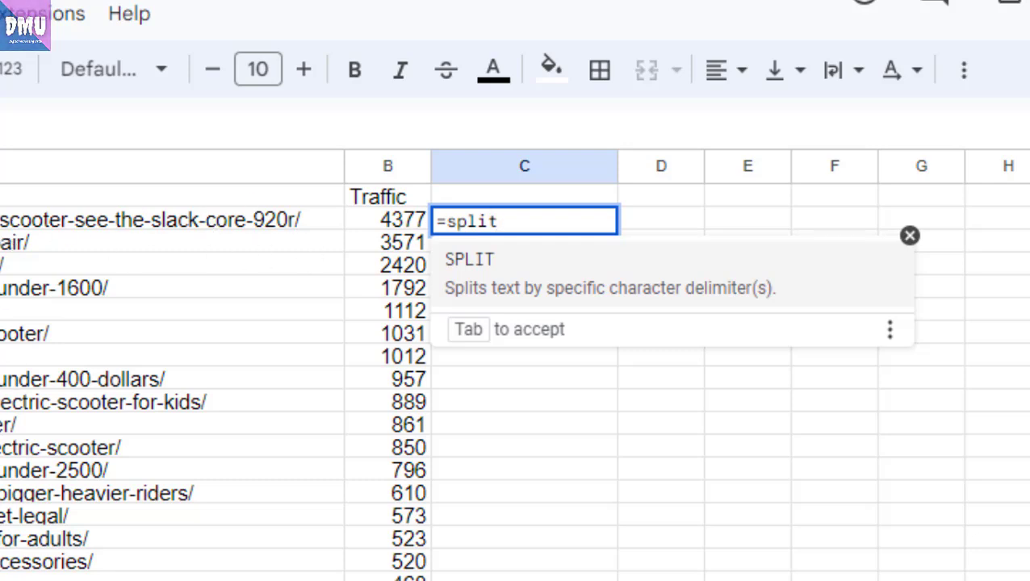
pyautogui.write('(A')
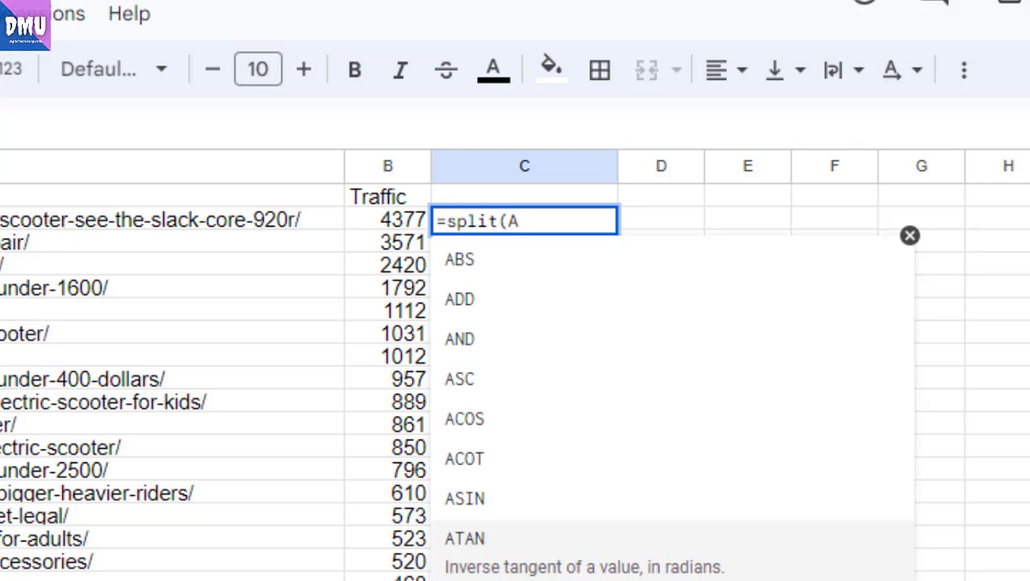
pyautogui.write('2')
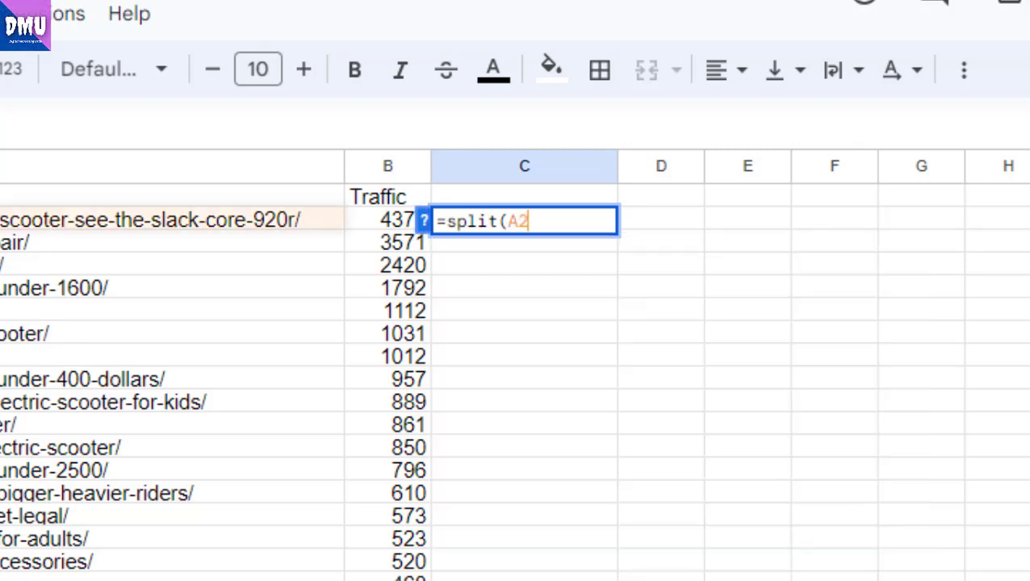
pyautogui.write(',')
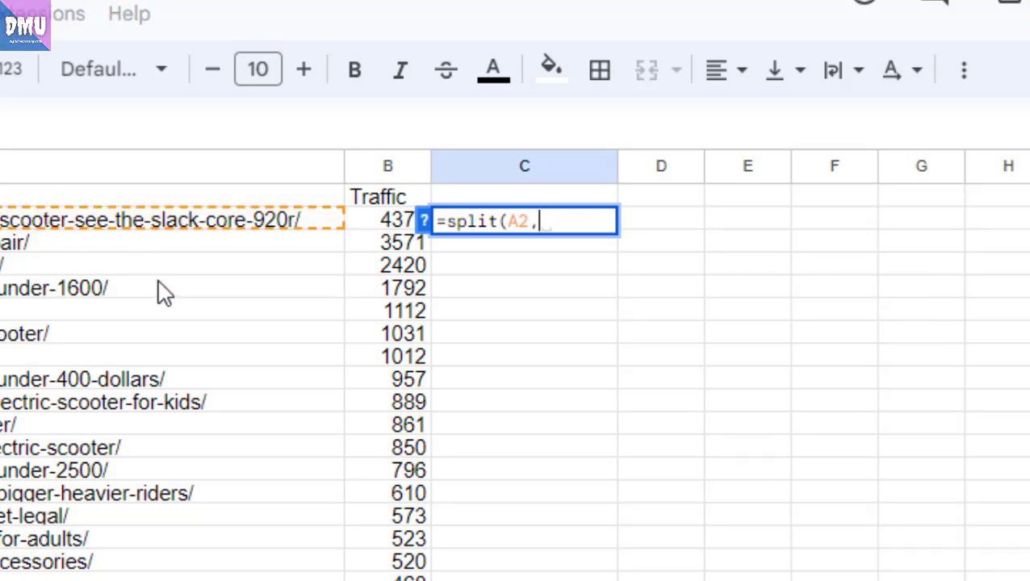
pyautogui.write('"')
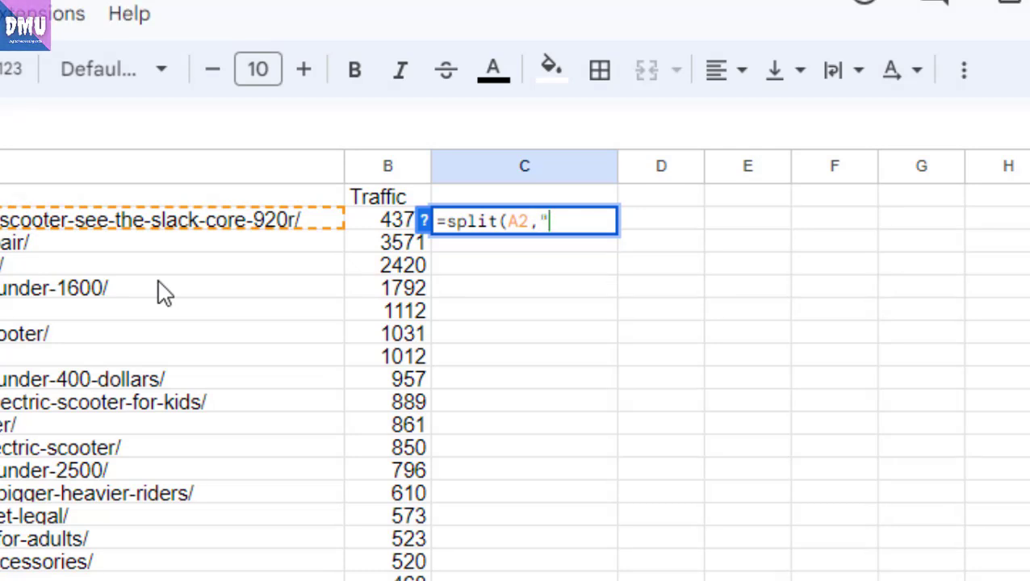
pyautogui.write('/')
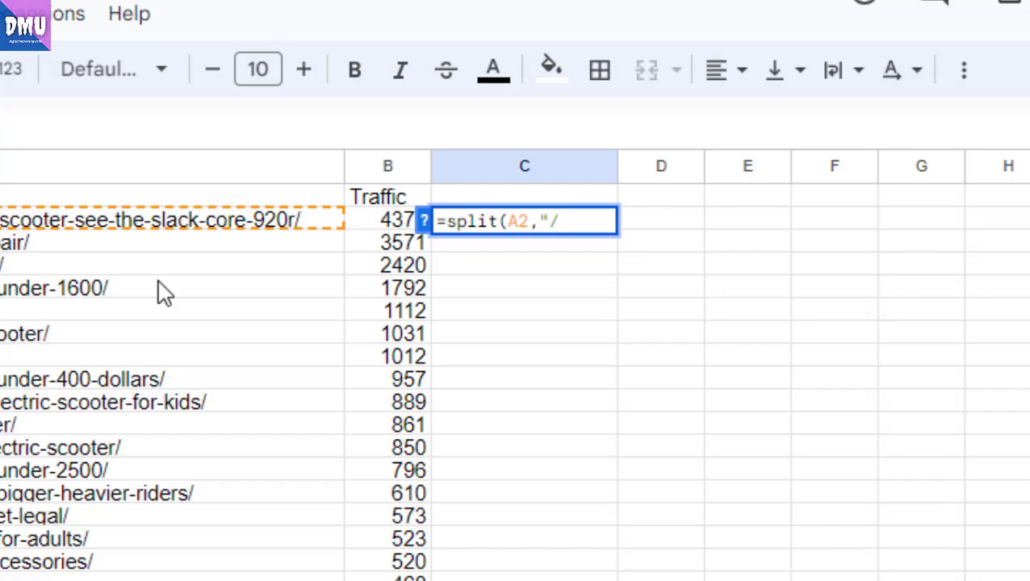
pyautogui.write(')')
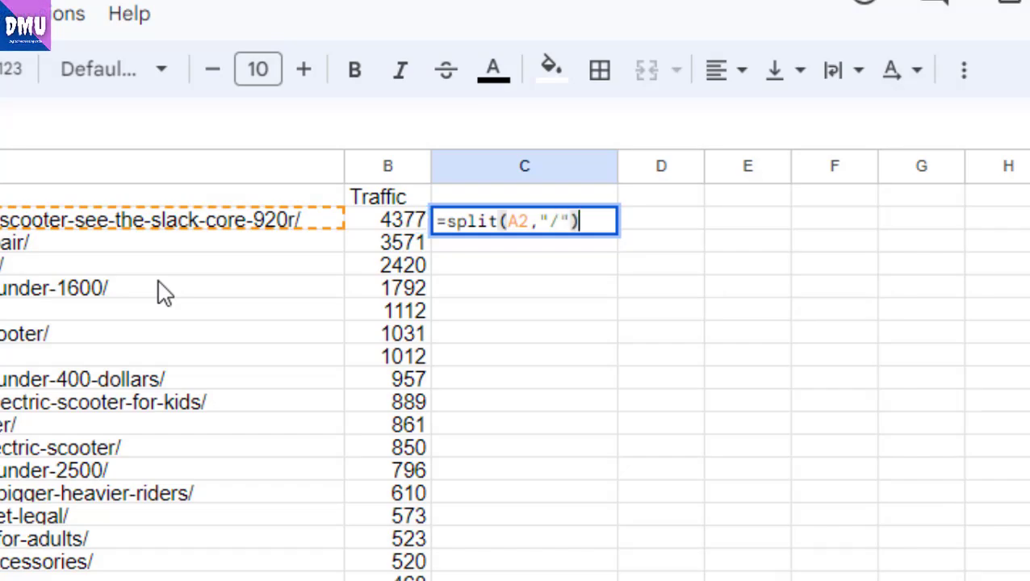
pyautogui.press('Return')
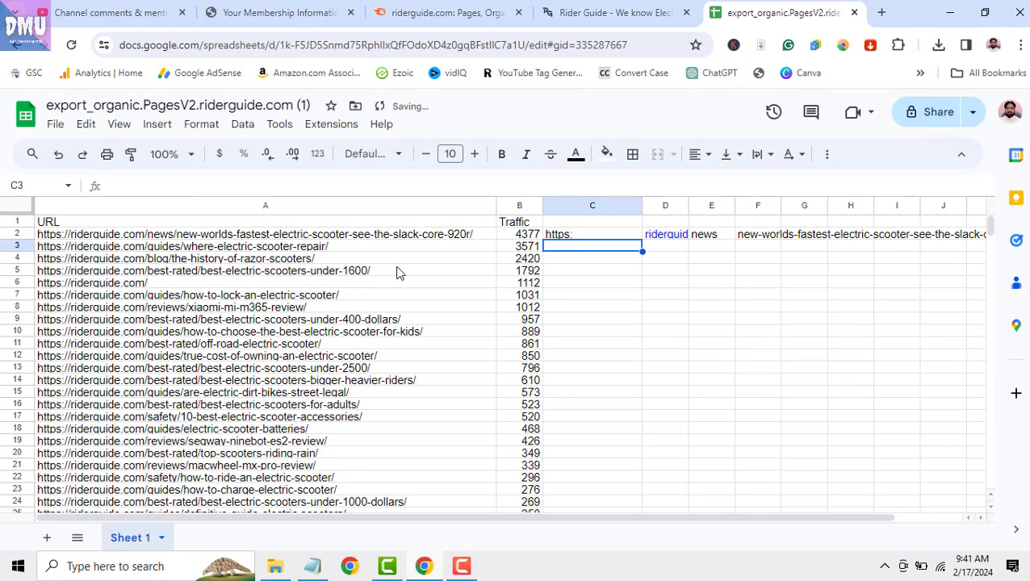
# Fill the split formula from C2 down to row 101 so every page URL is broken into its parts.
pyautogui.moveTo(426, 519); pyautogui.dragTo(451, 515)
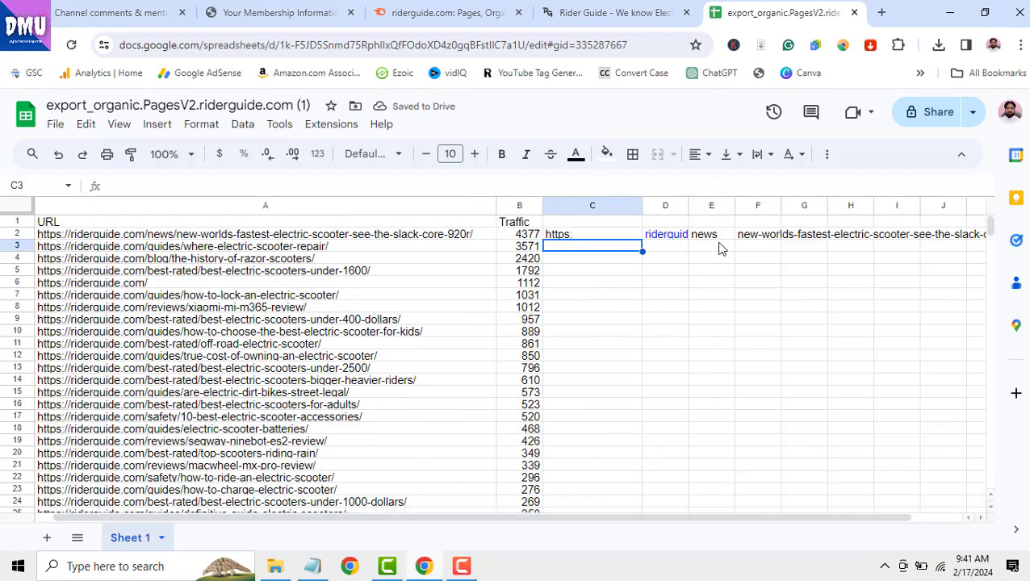
pyautogui.moveTo(661, 518); pyautogui.dragTo(669, 522)
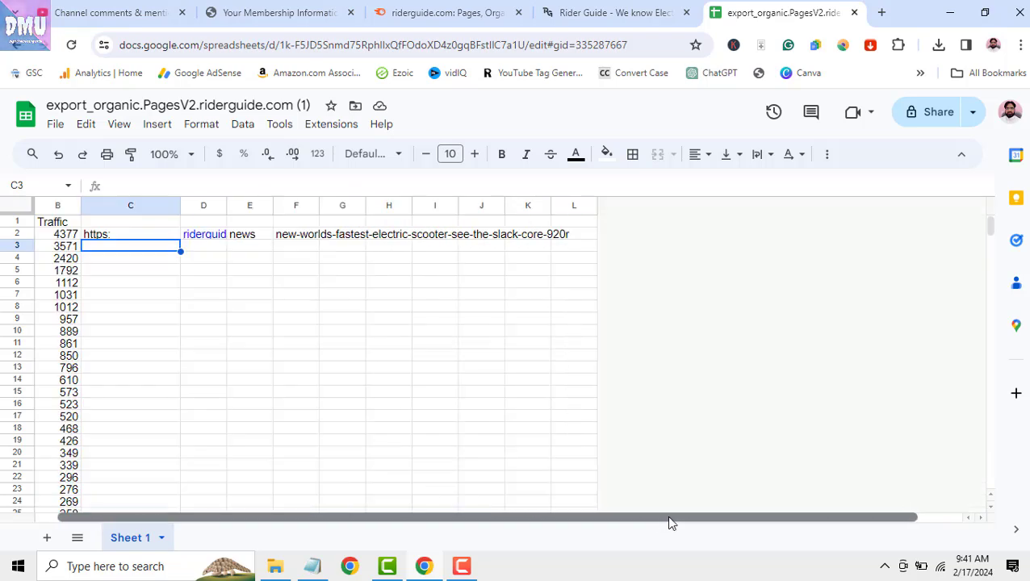
pyautogui.moveTo(168, 235)
pyautogui.mouseDown()
pyautogui.moveTo(318, 248)
pyautogui.moveTo(551, 243)
pyautogui.mouseUp()
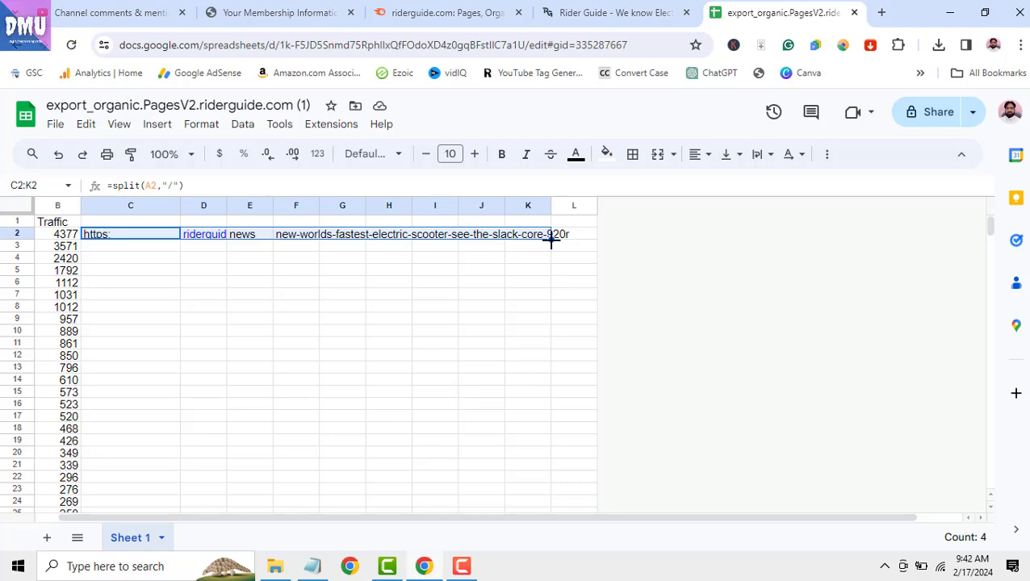
pyautogui.moveTo(551, 238); pyautogui.dragTo(530, 257)
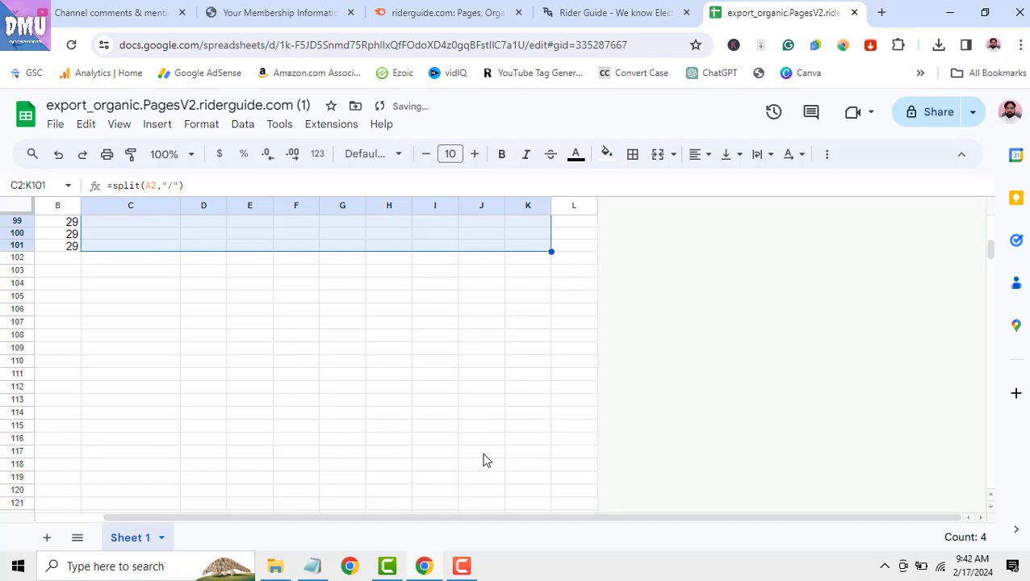
pyautogui.scroll(2, 479, 452)
pyautogui.scroll(12, 479, 459)
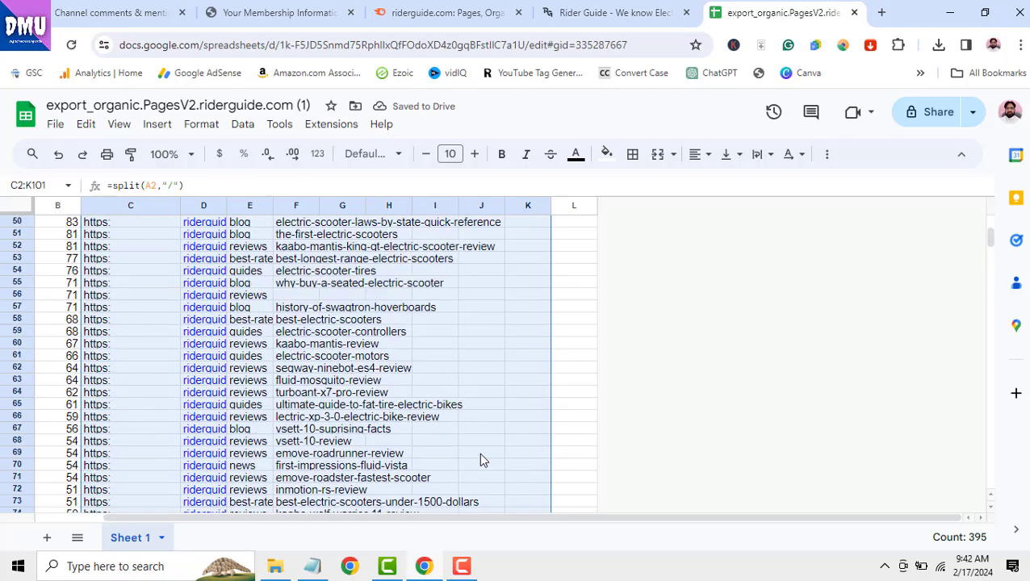
pyautogui.scroll(3, 479, 458)
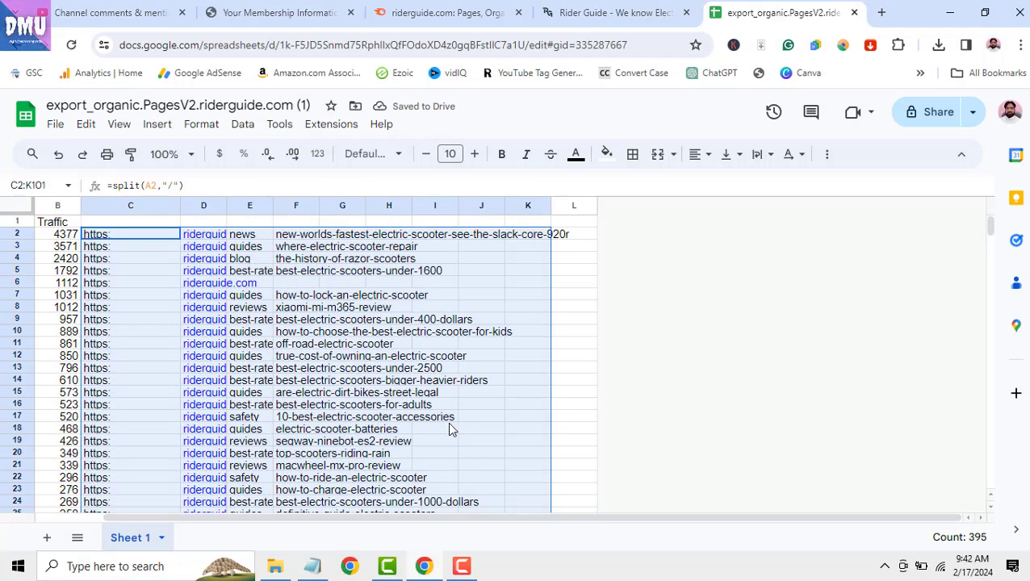
pyautogui.click(442, 405)
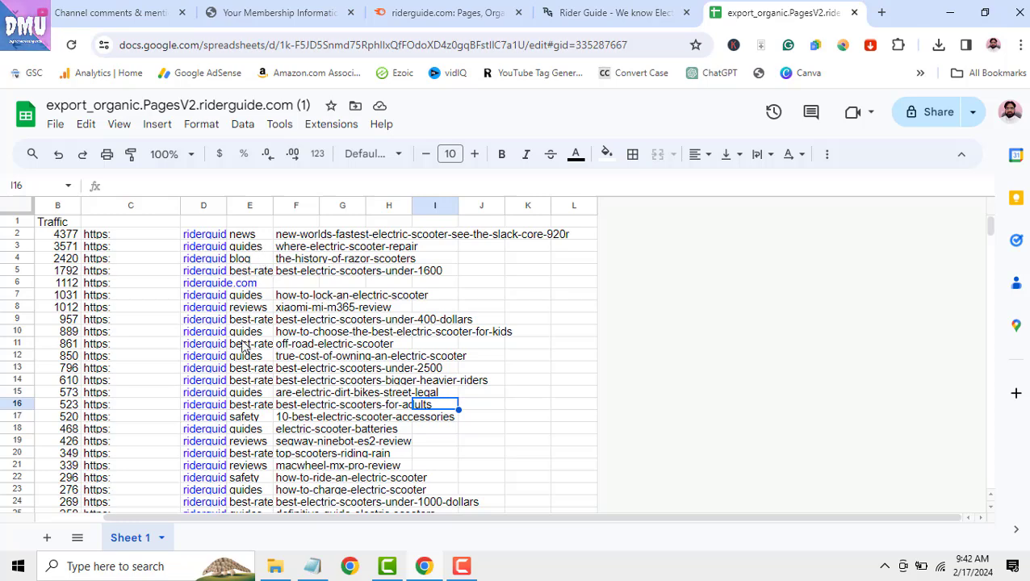
# Copy the page slugs in F2:G100 and paste them below the URL list, starting at A103.
pyautogui.moveTo(292, 240); pyautogui.dragTo(328, 406)
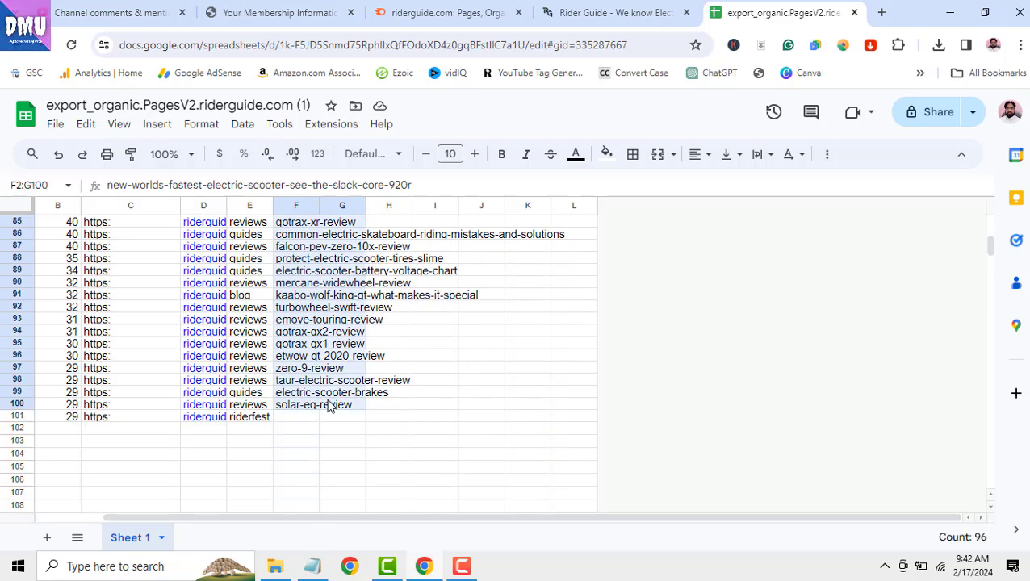
pyautogui.moveTo(328, 406); pyautogui.dragTo(321, 403)
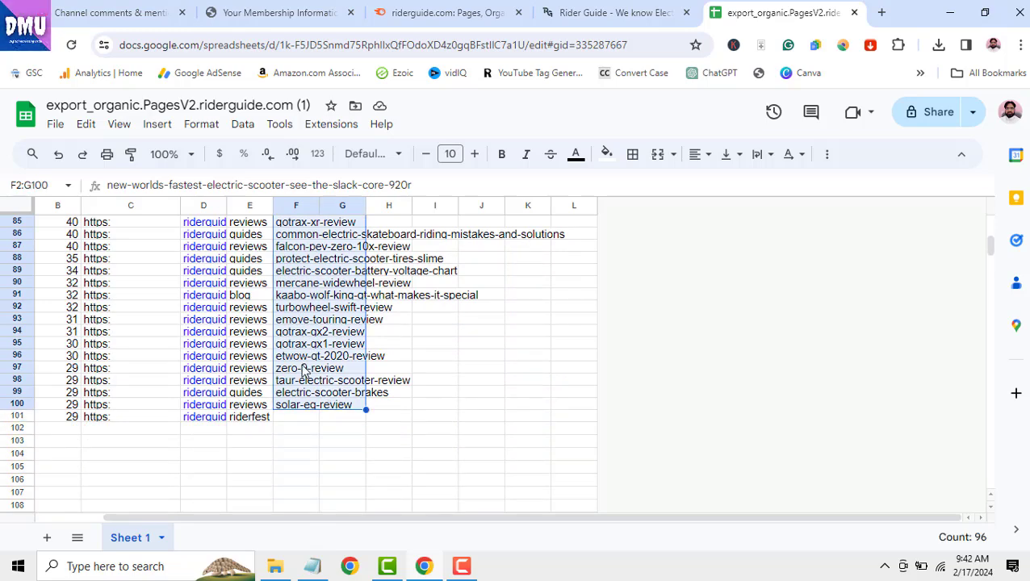
pyautogui.rightClick(307, 373)
pyautogui.click(343, 191)
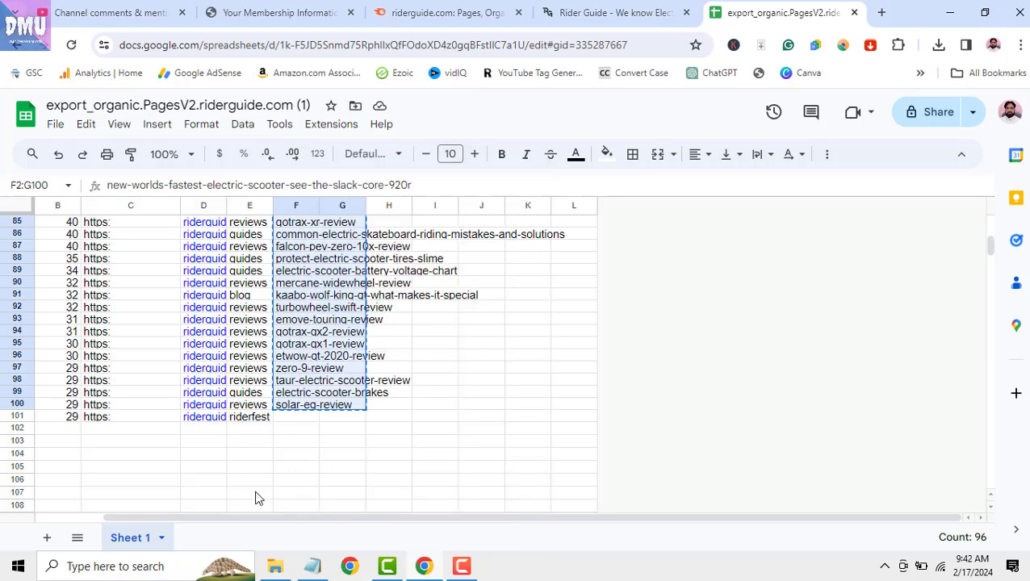
pyautogui.moveTo(294, 517); pyautogui.dragTo(118, 516)
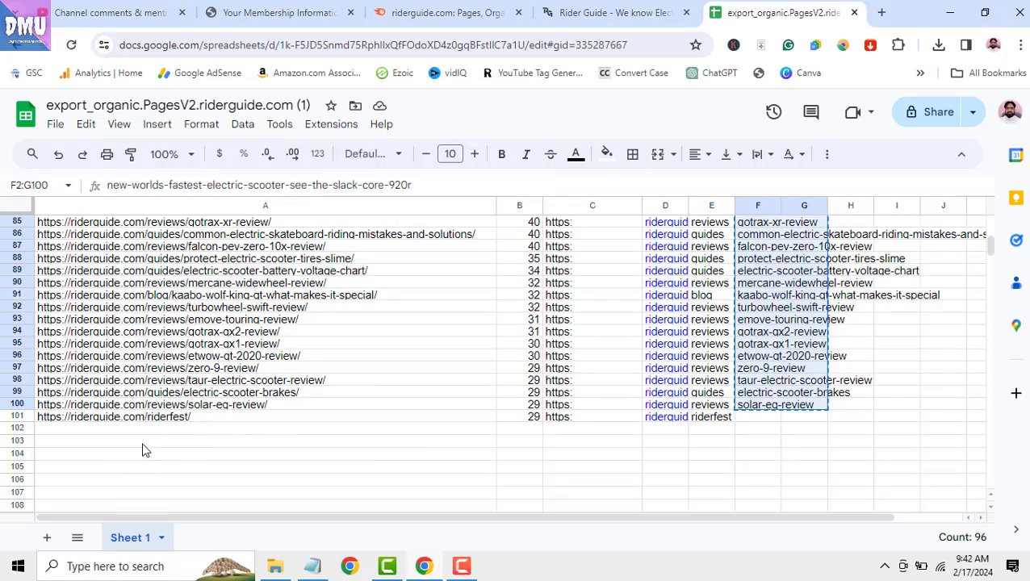
pyautogui.scroll(-1, 134, 423)
pyautogui.click(134, 412)
pyautogui.rightClick(135, 412)
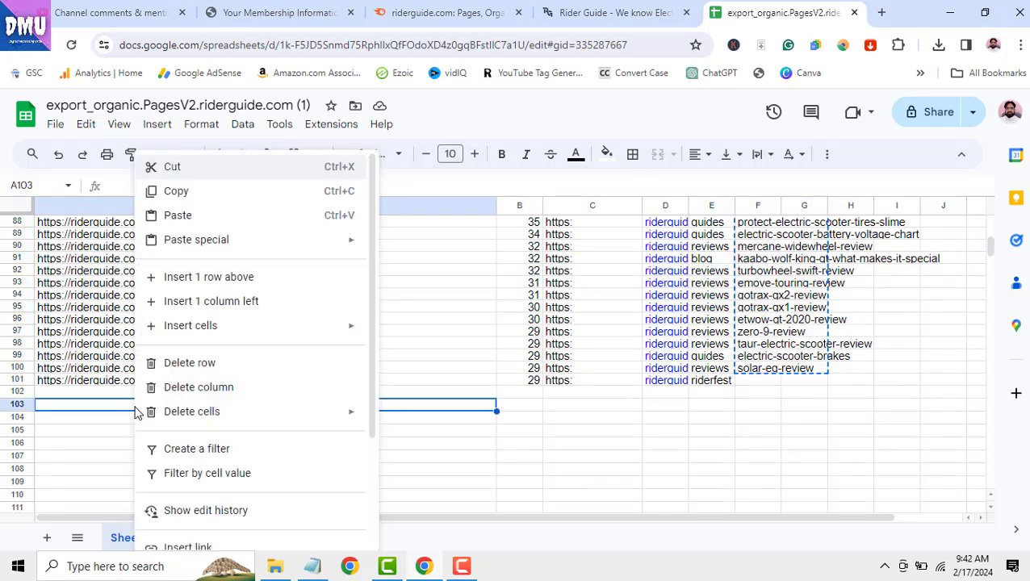
pyautogui.click(198, 218)
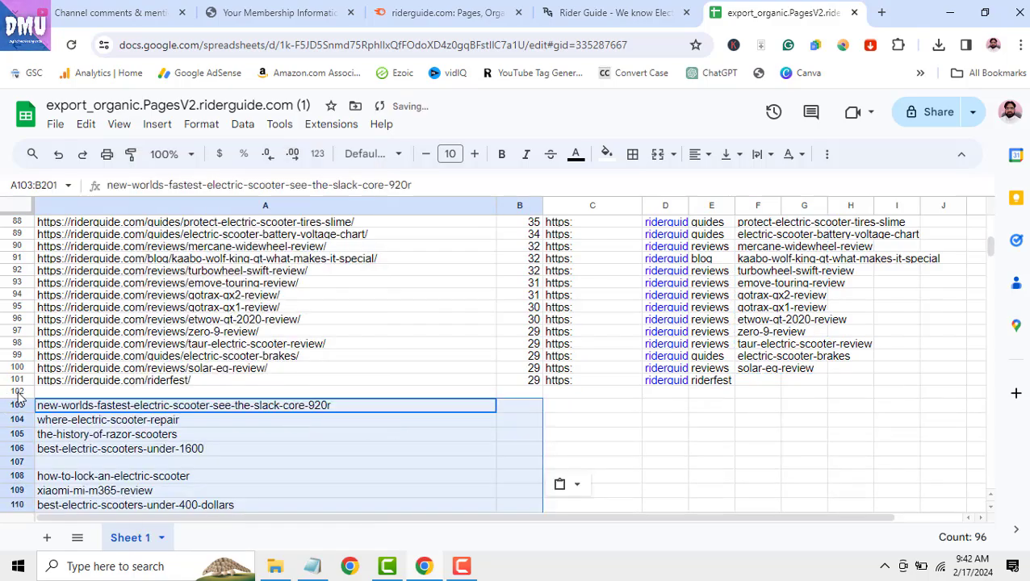
# Clear the split URL parts beside the Traffic column, from column C onward down to row 101.
pyautogui.moveTo(18, 397); pyautogui.dragTo(4, 129)
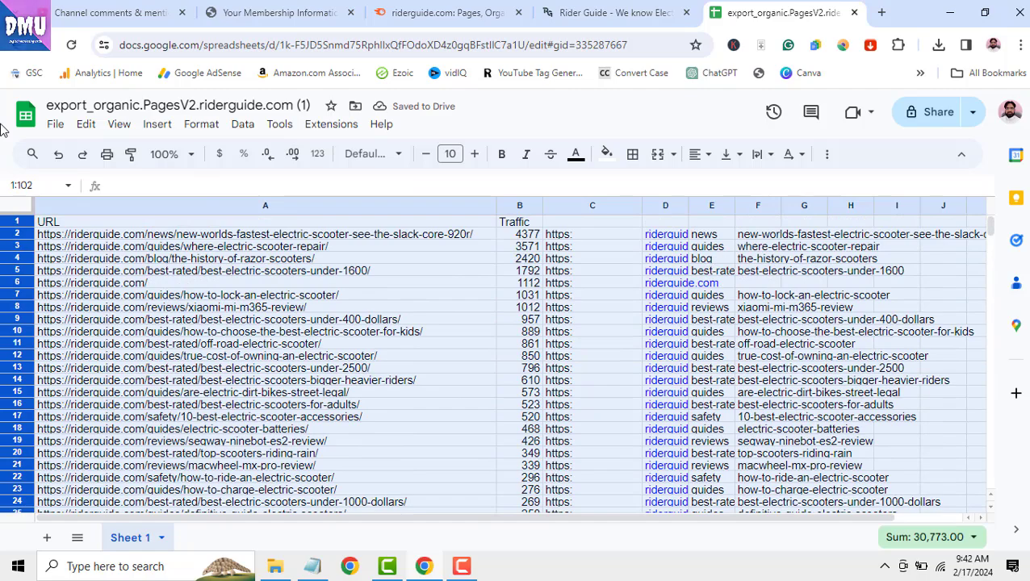
pyautogui.click(395, 417)
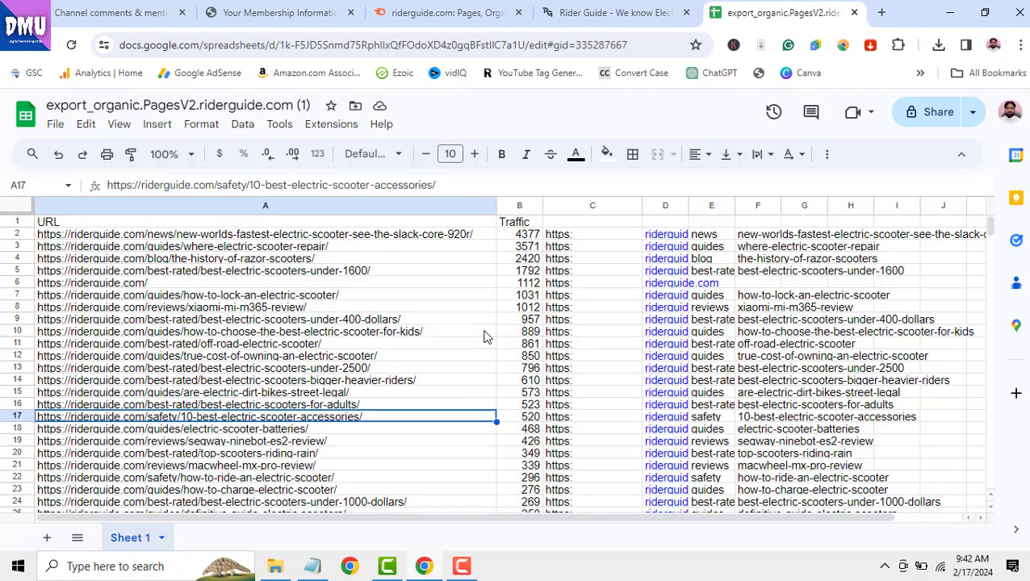
pyautogui.scroll(-15, 474, 396)
pyautogui.scroll(-12, 474, 398)
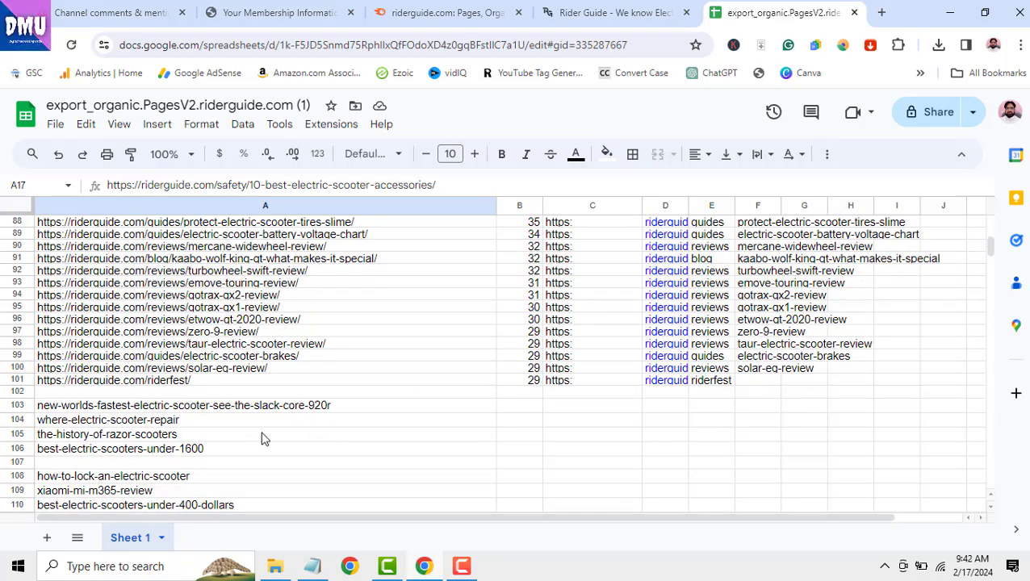
pyautogui.moveTo(565, 380); pyautogui.dragTo(803, 114)
pyautogui.press('Delete')
pyautogui.click(403, 345)
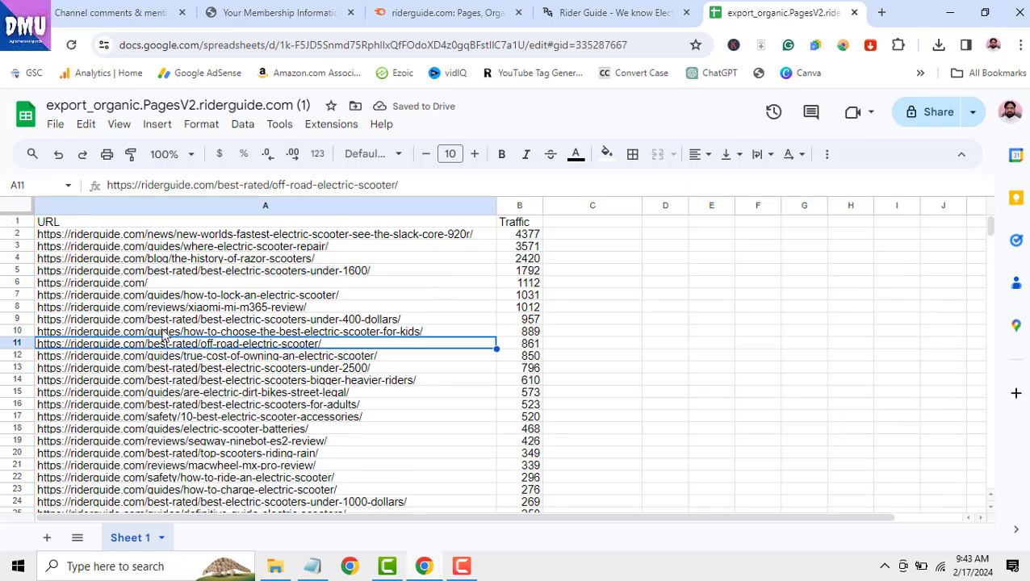
# Make header row 1 with the URL and Traffic titles bold and center-aligned.
pyautogui.click(18, 221)
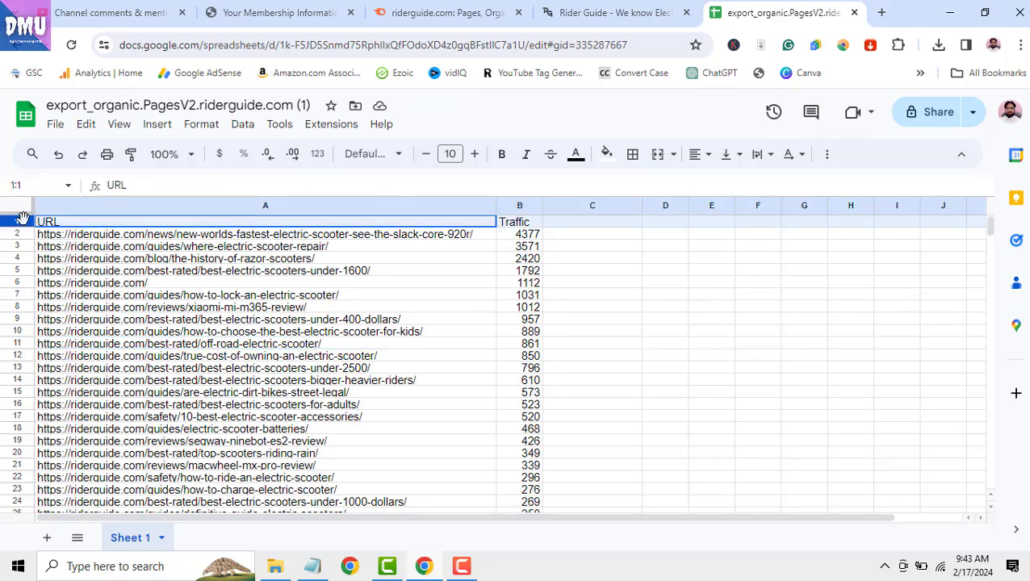
pyautogui.click(501, 154)
pyautogui.click(699, 153)
pyautogui.click(724, 185)
# Delete the empty row 107 in the pasted slug list, below best-electric-scooters-under-1600.
pyautogui.scroll(-12, 658, 347)
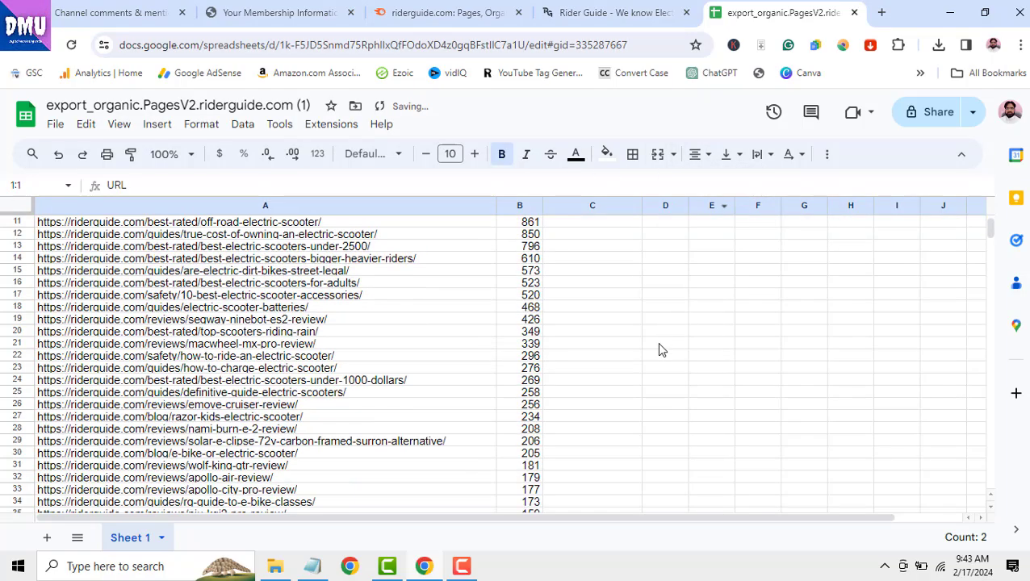
pyautogui.scroll(-8, 655, 391)
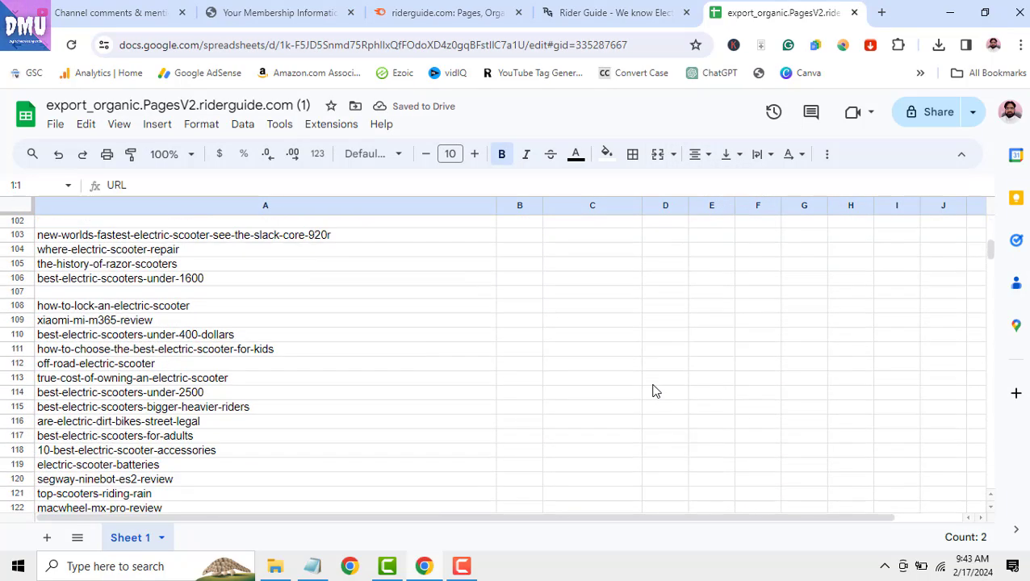
pyautogui.scroll(1, 655, 391)
pyautogui.click(16, 327)
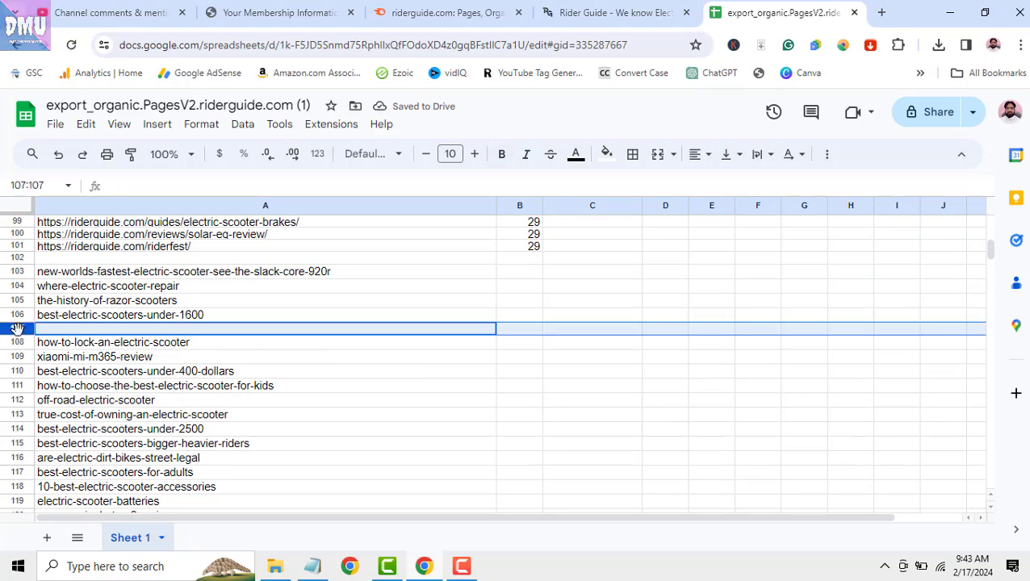
pyautogui.rightClick(16, 328)
pyautogui.click(89, 325)
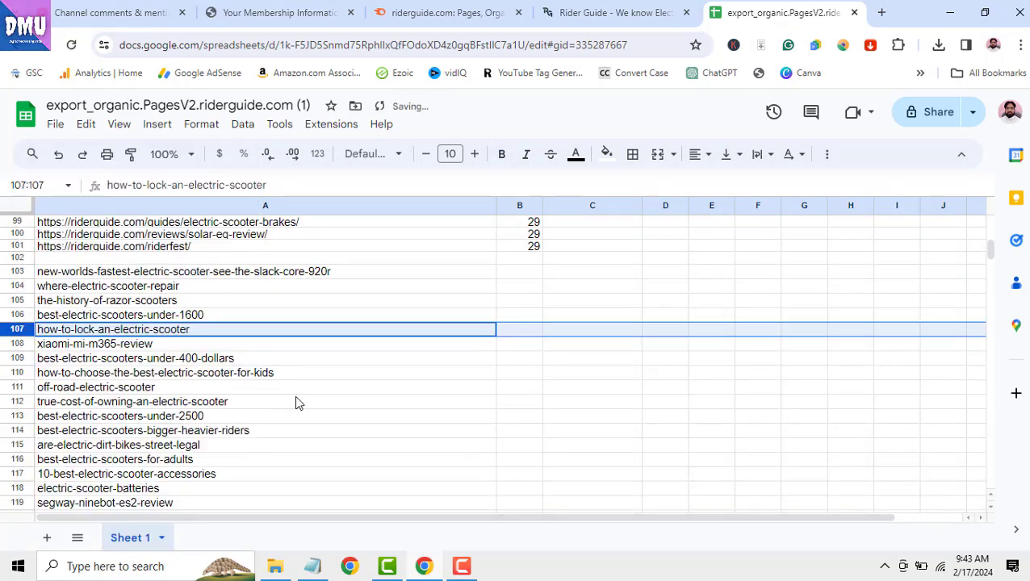
# Delete the empty row 156 in the slug list, below why-buy-a-seated-electric-scooter.
pyautogui.scroll(-5, 295, 395)
pyautogui.scroll(-12, 294, 403)
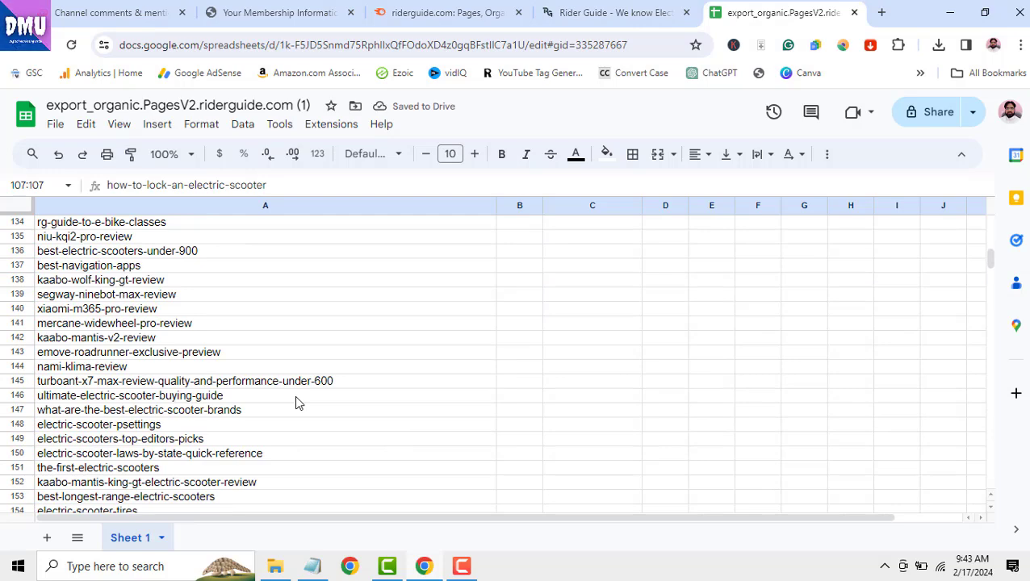
pyautogui.click(16, 293)
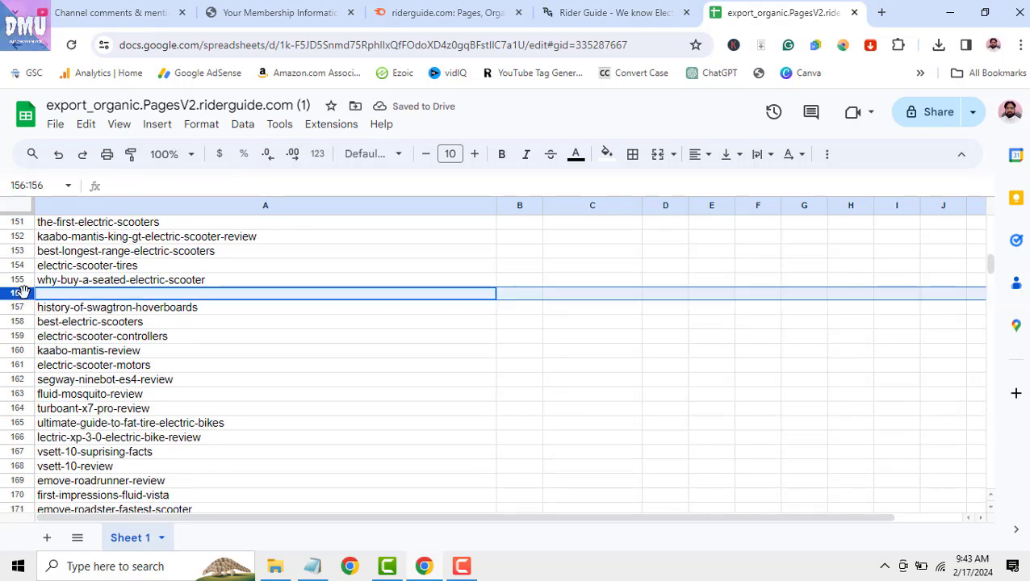
pyautogui.rightClick(16, 293)
pyautogui.click(74, 331)
pyautogui.scroll(-3, 241, 420)
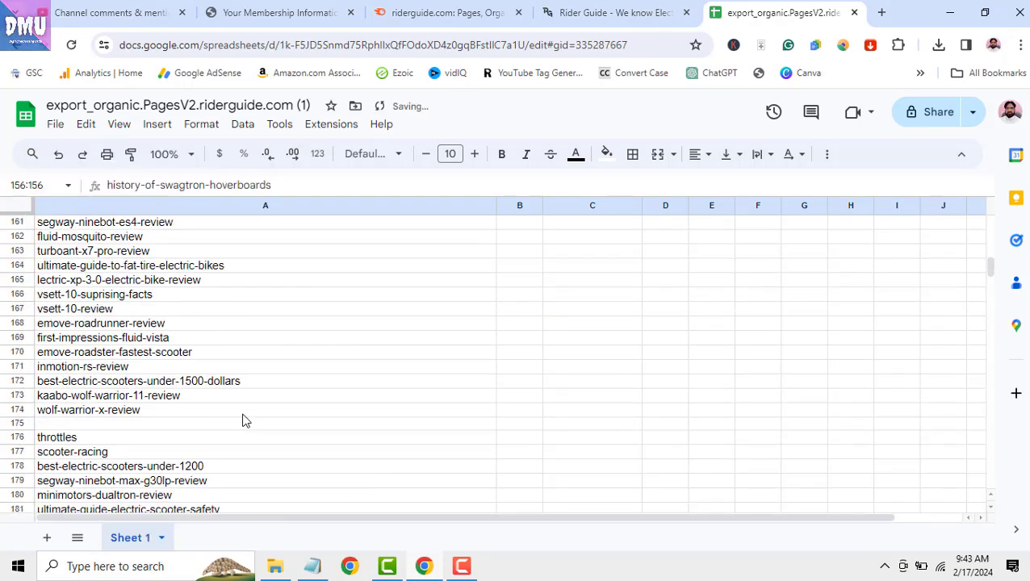
# Delete the empty row 175 in the slug list, below wolf-warrior-x-review.
pyautogui.click(26, 426)
pyautogui.rightClick(27, 426)
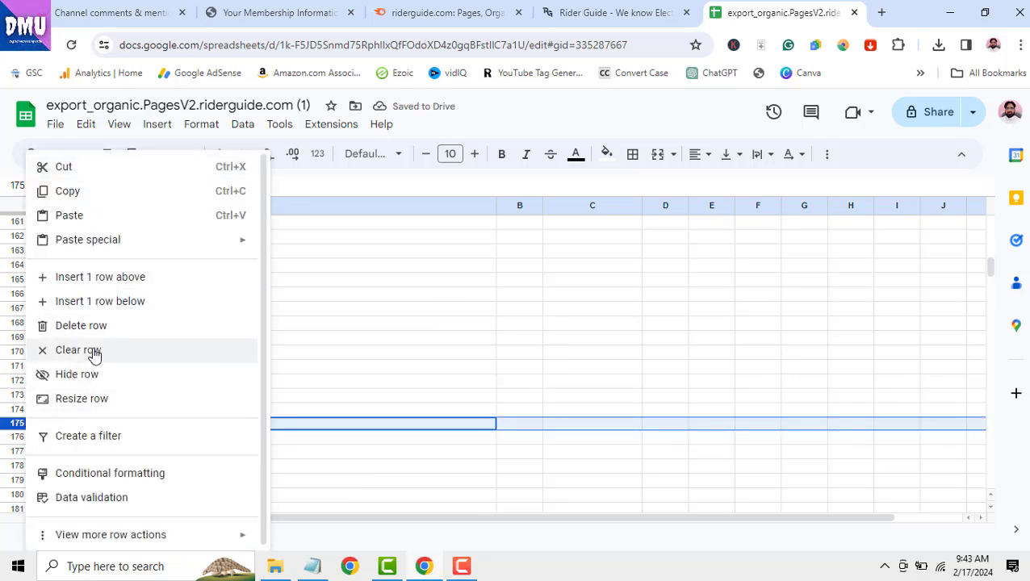
pyautogui.click(77, 325)
# Replace every hyphen with a space in the slug list, limiting the replacement to range A103:A198.
pyautogui.scroll(-3, 184, 414)
pyautogui.scroll(-3, 184, 414)
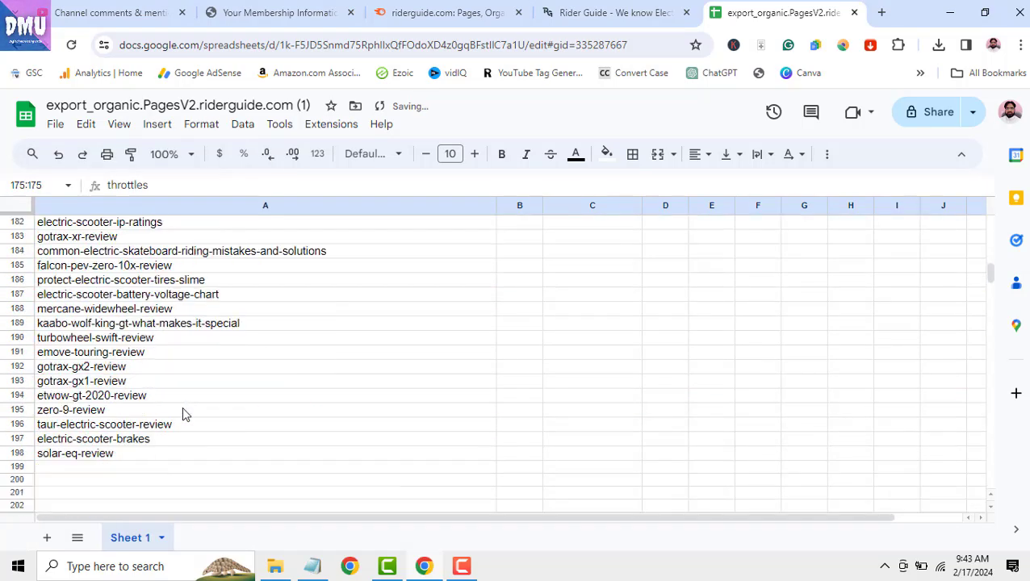
pyautogui.scroll(10, 130, 457)
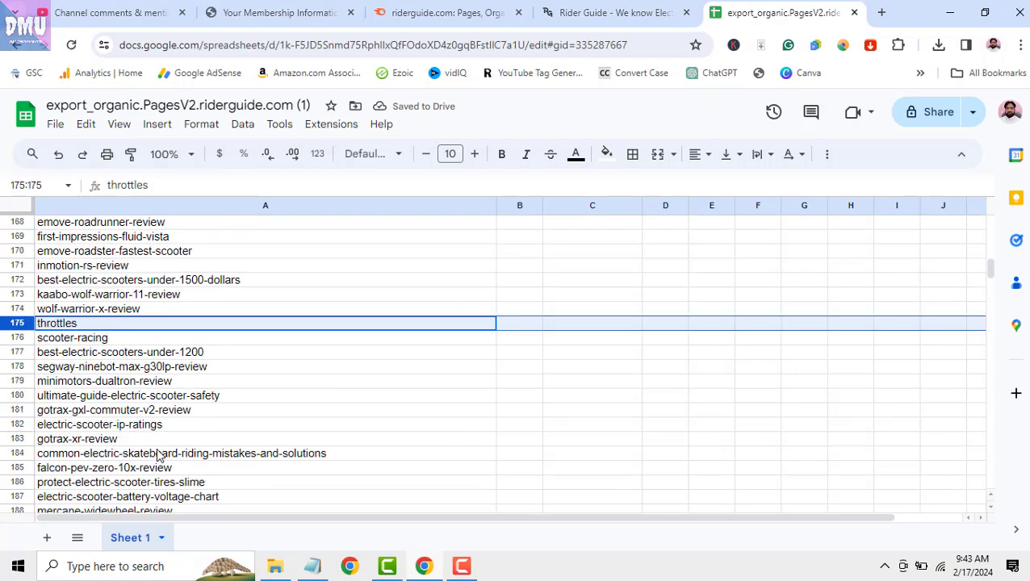
pyautogui.scroll(13, 161, 457)
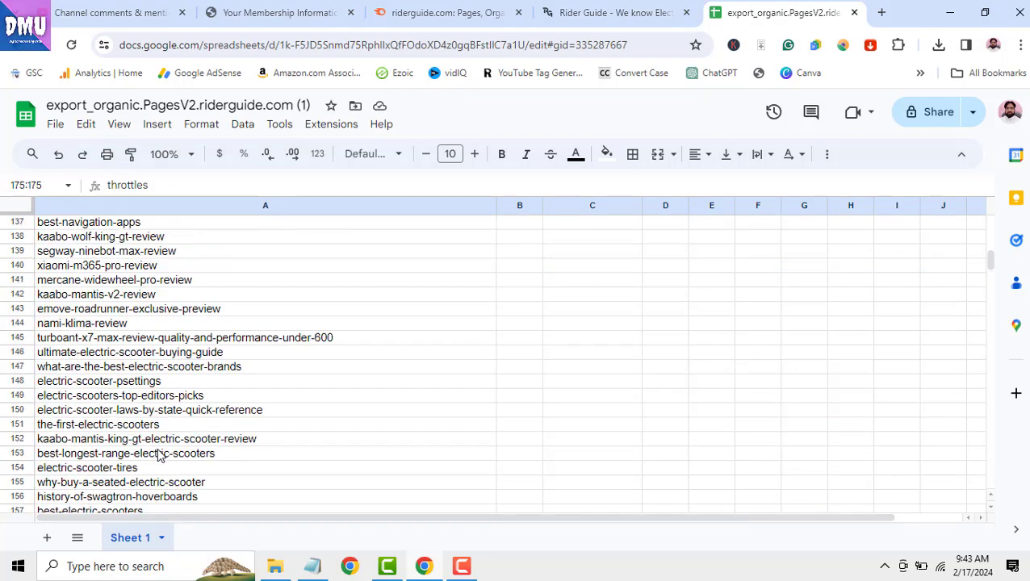
pyautogui.scroll(5, 160, 456)
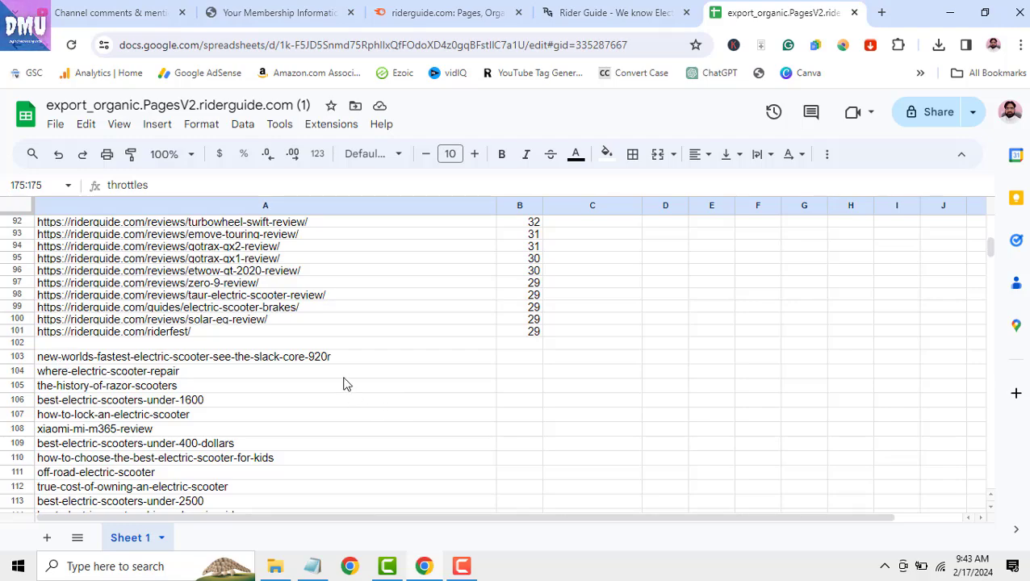
pyautogui.moveTo(340, 364); pyautogui.dragTo(337, 301)
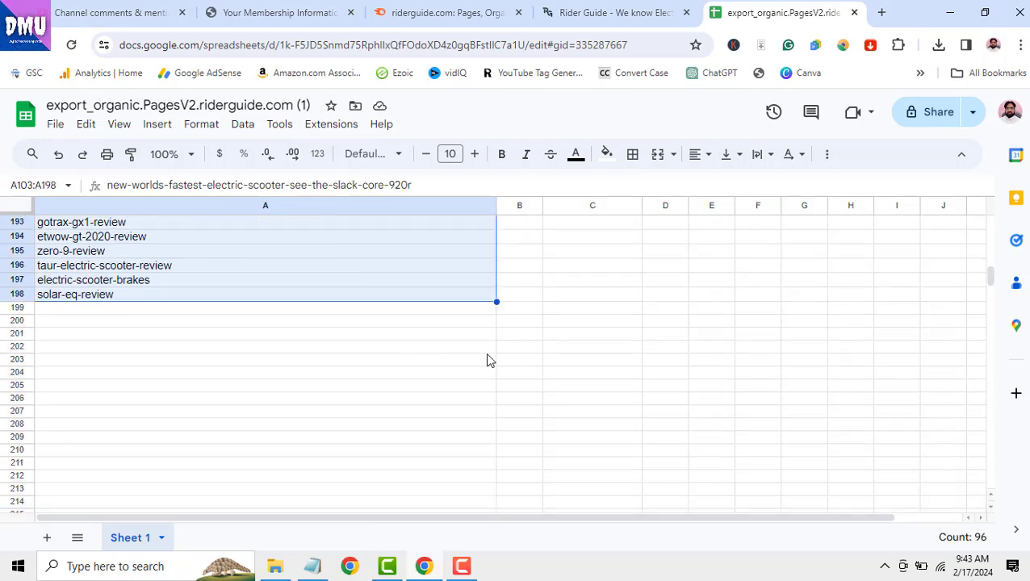
pyautogui.hotkey('ctrl', 'f')
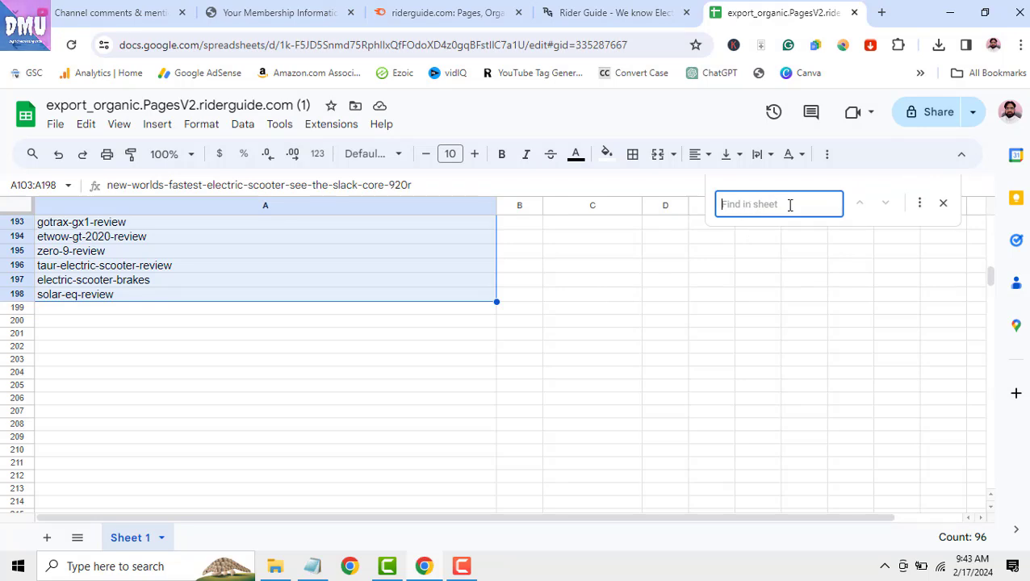
pyautogui.click(921, 208)
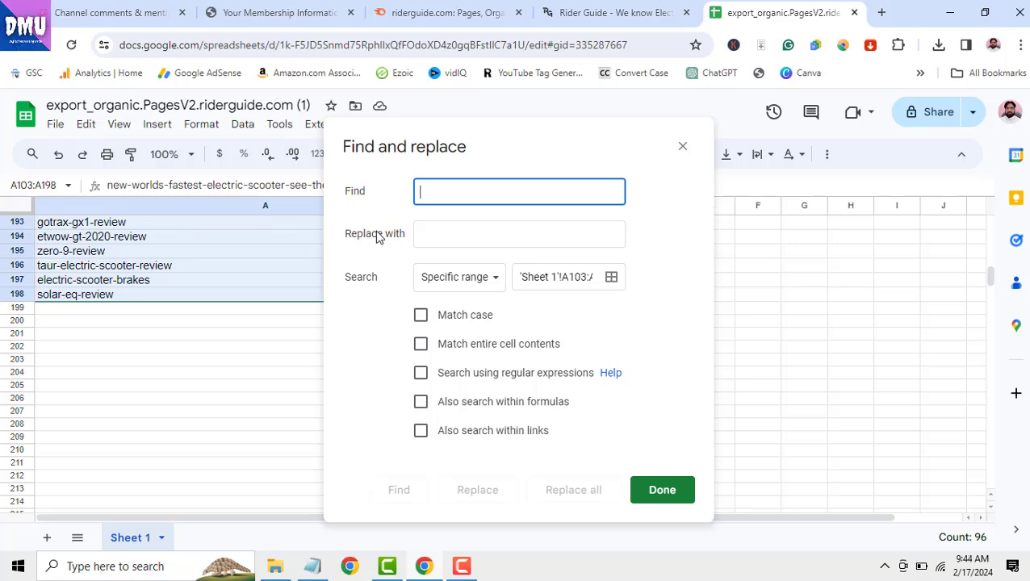
pyautogui.write('-')
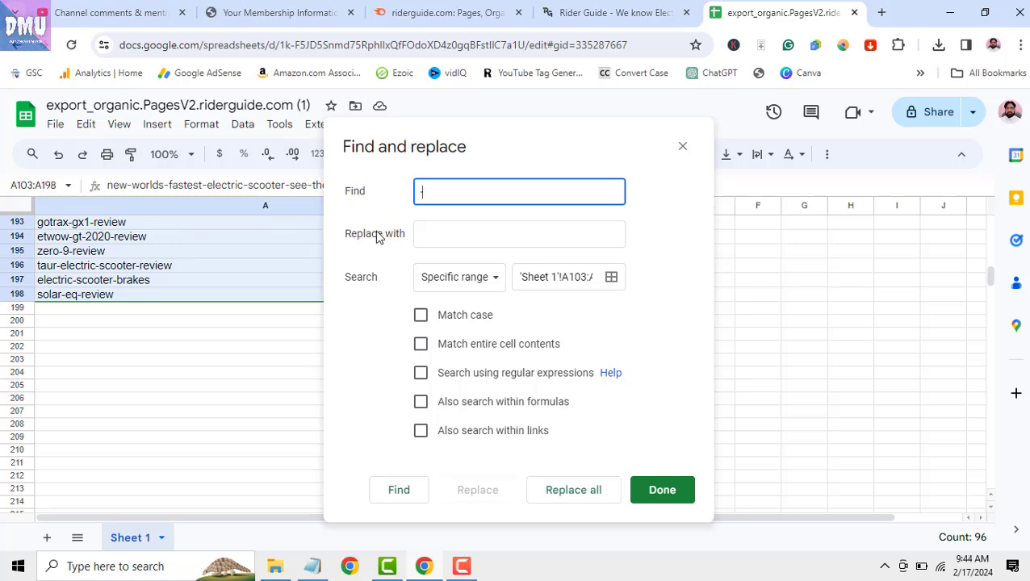
pyautogui.click(438, 229)
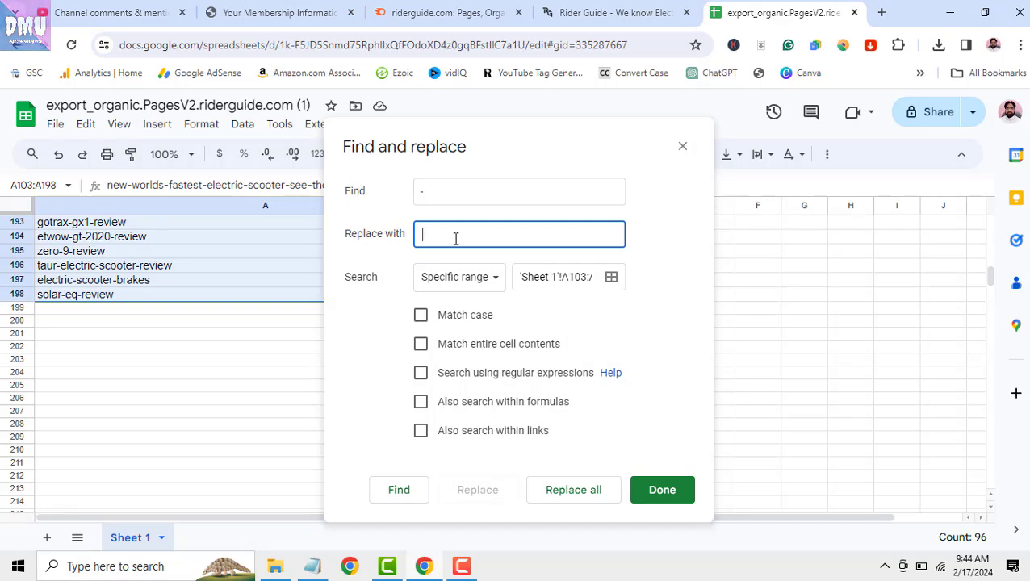
pyautogui.click(562, 494)
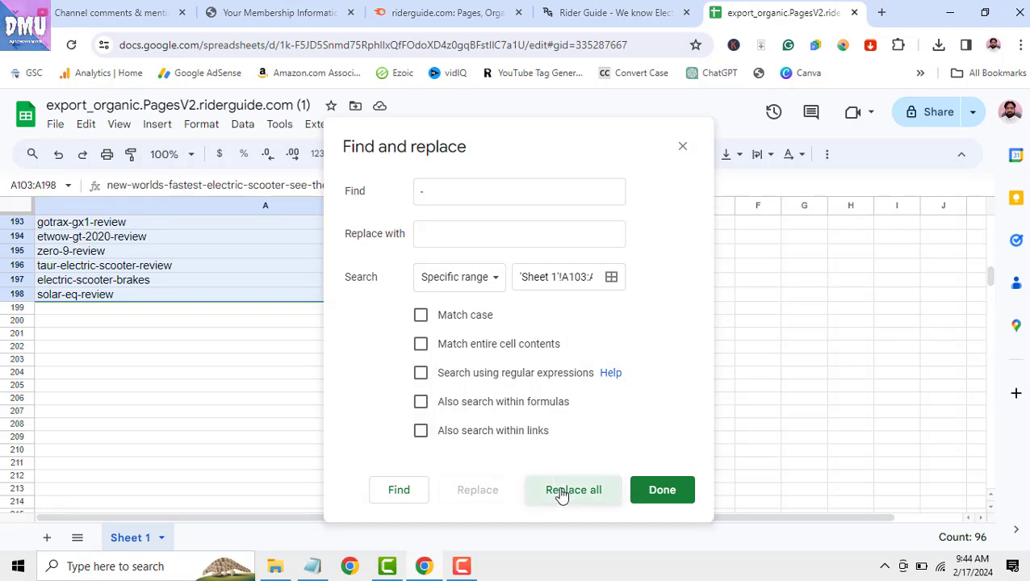
pyautogui.click(642, 499)
# Review the keyword phrases in column A, rows 103 to 198, for remaining hyphens and readable wording.
pyautogui.scroll(3, 444, 448)
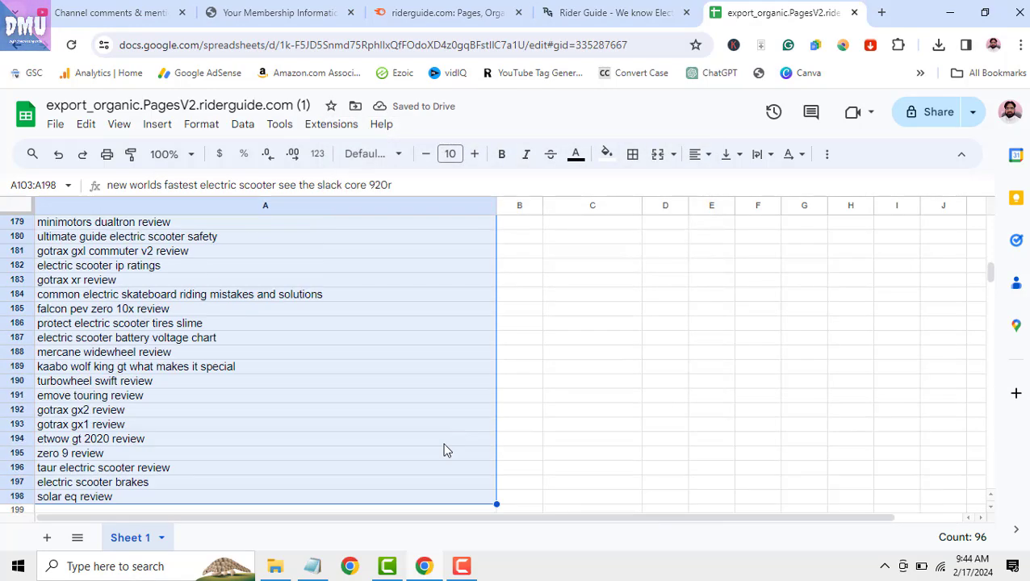
pyautogui.scroll(2, 445, 451)
pyautogui.click(393, 400)
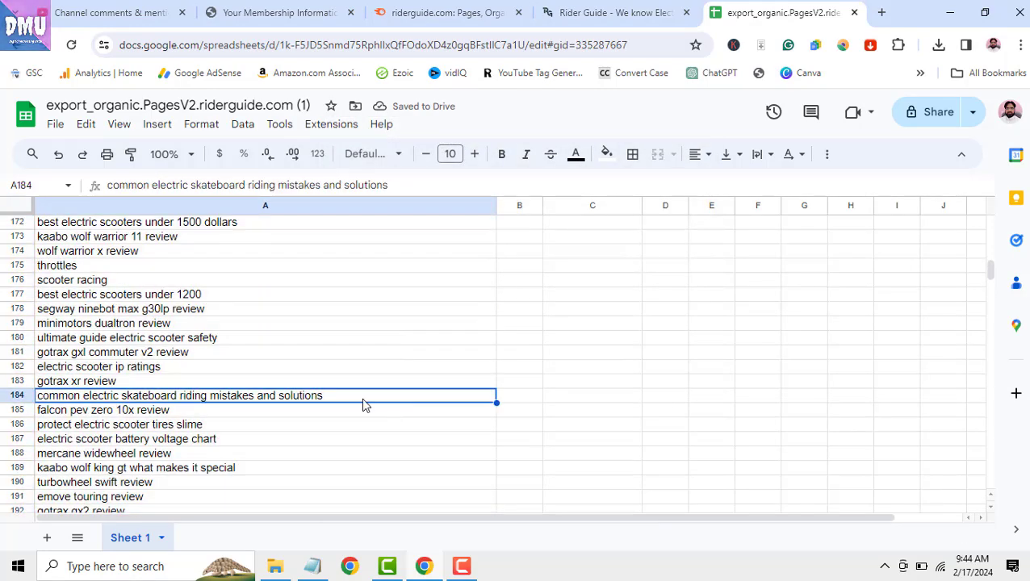
pyautogui.click(159, 269)
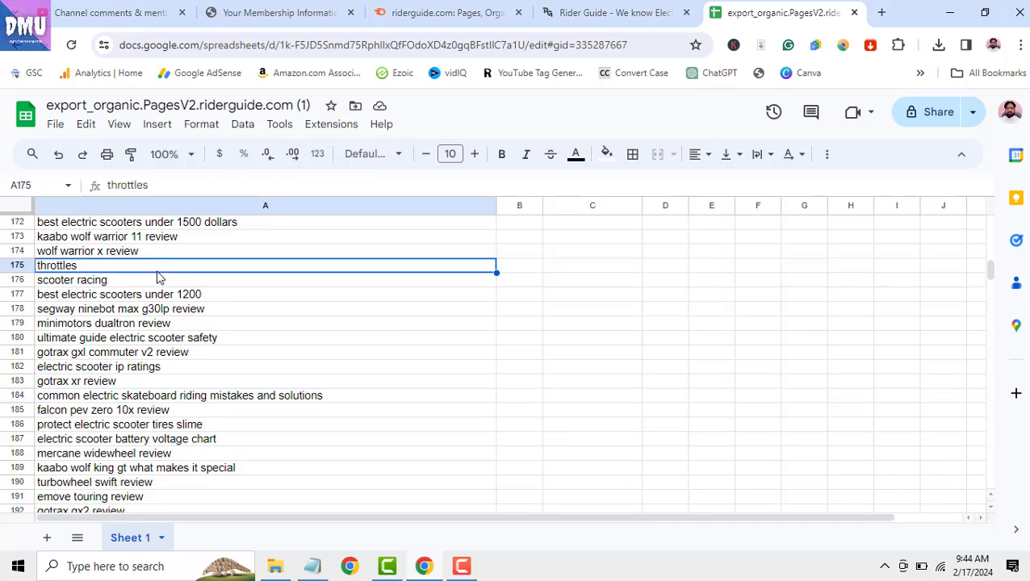
pyautogui.scroll(-3, 201, 386)
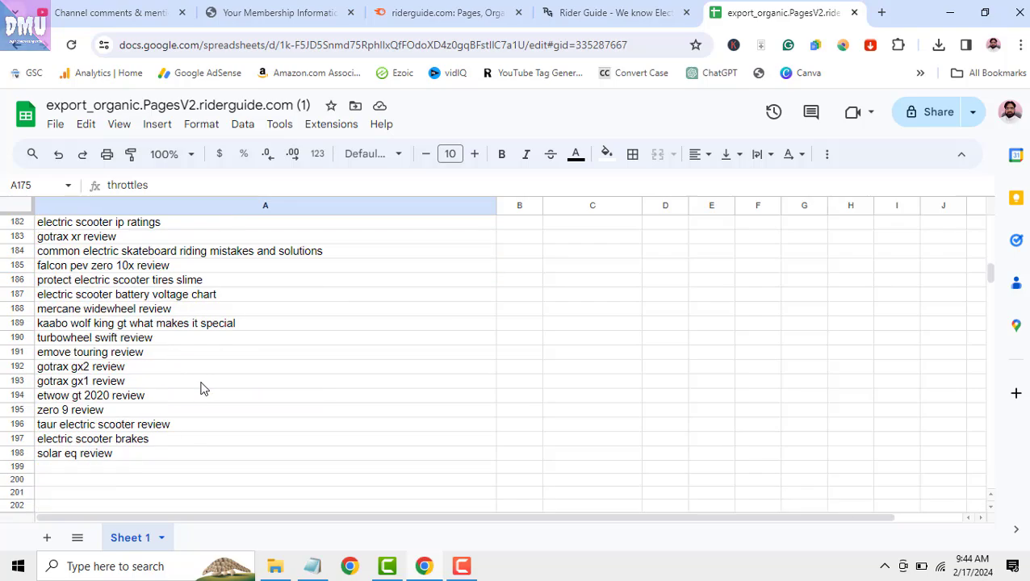
pyautogui.scroll(5, 201, 388)
pyautogui.scroll(18, 202, 388)
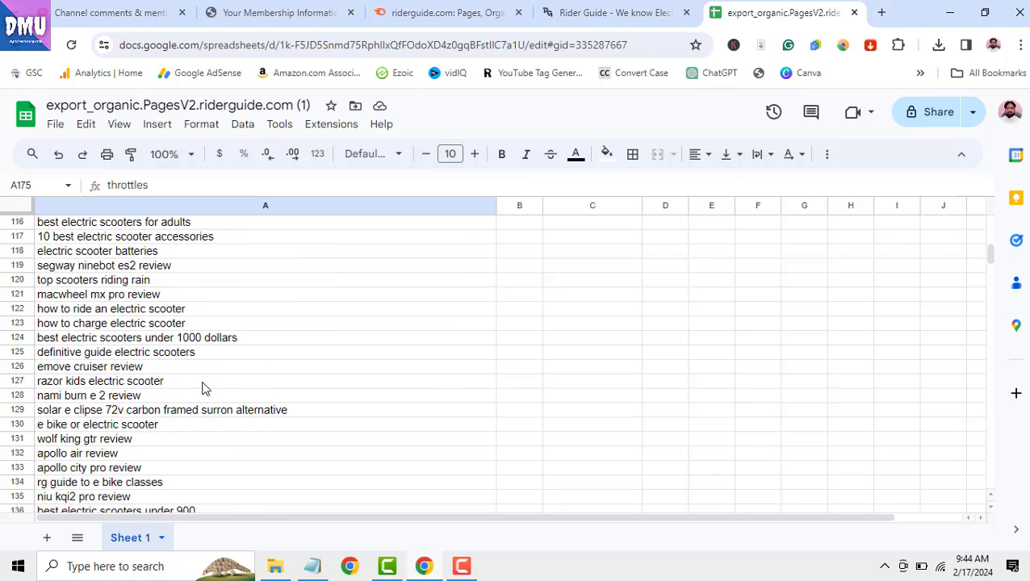
pyautogui.scroll(9, 207, 389)
pyautogui.scroll(-5, 210, 387)
pyautogui.scroll(-13, 210, 387)
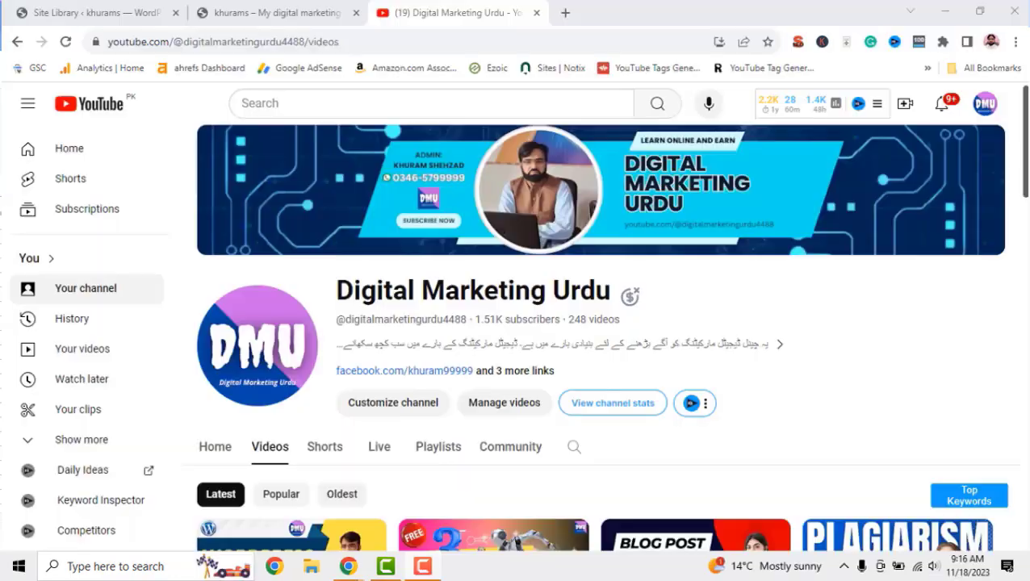
pyautogui.scroll(-6, 595, 347)
pyautogui.scroll(-12, 594, 347)
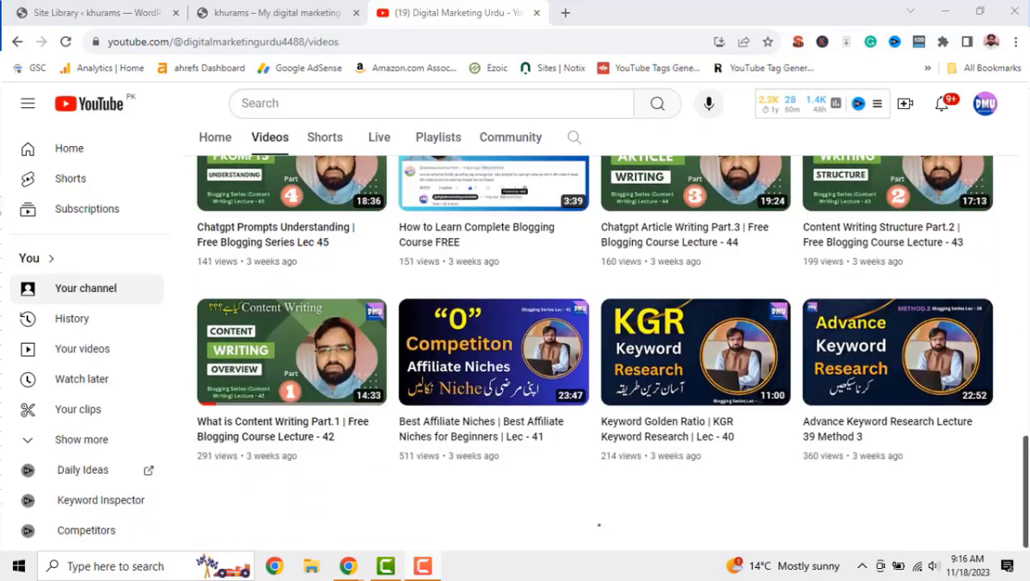
pyautogui.scroll(-3, 595, 347)
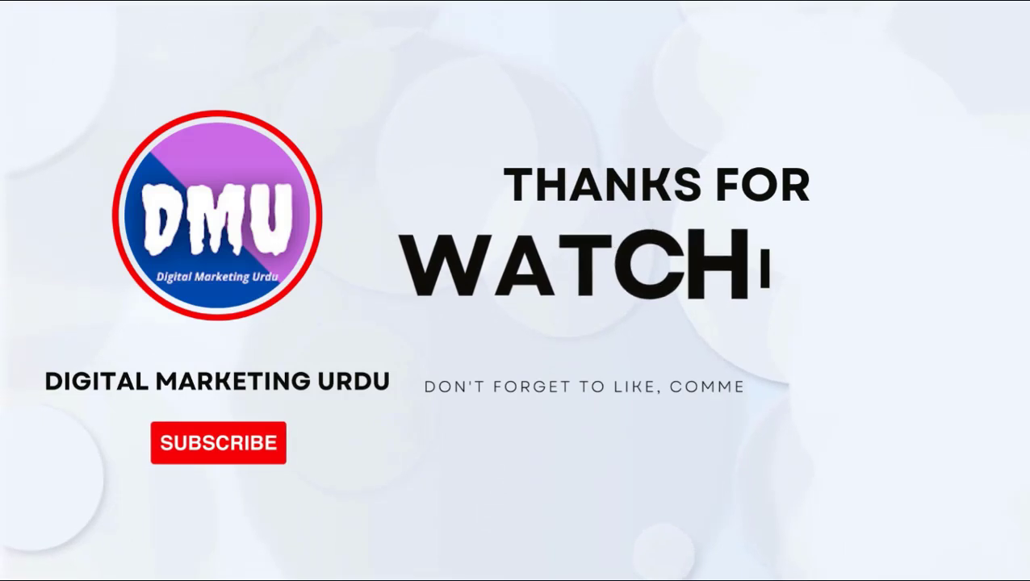